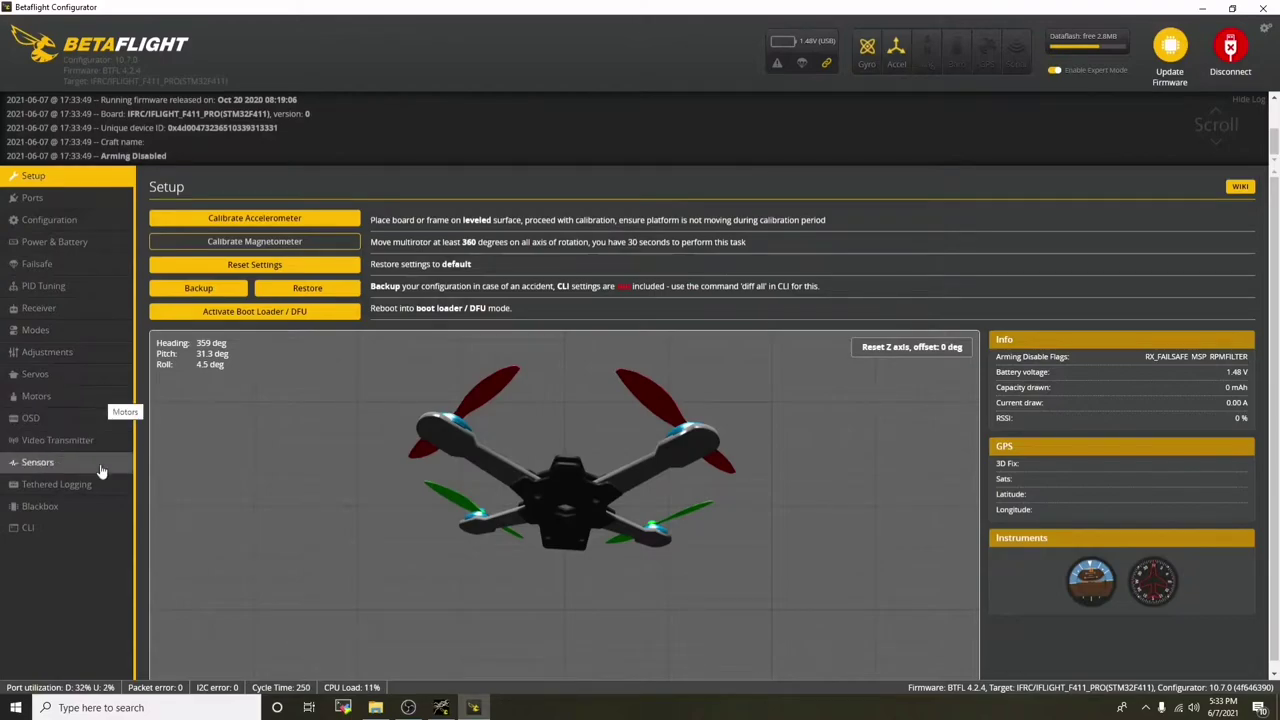
Open the Blackbox settings and check the available logging device options and the used space on the onboard dataflash chip.
left_click(47, 512)
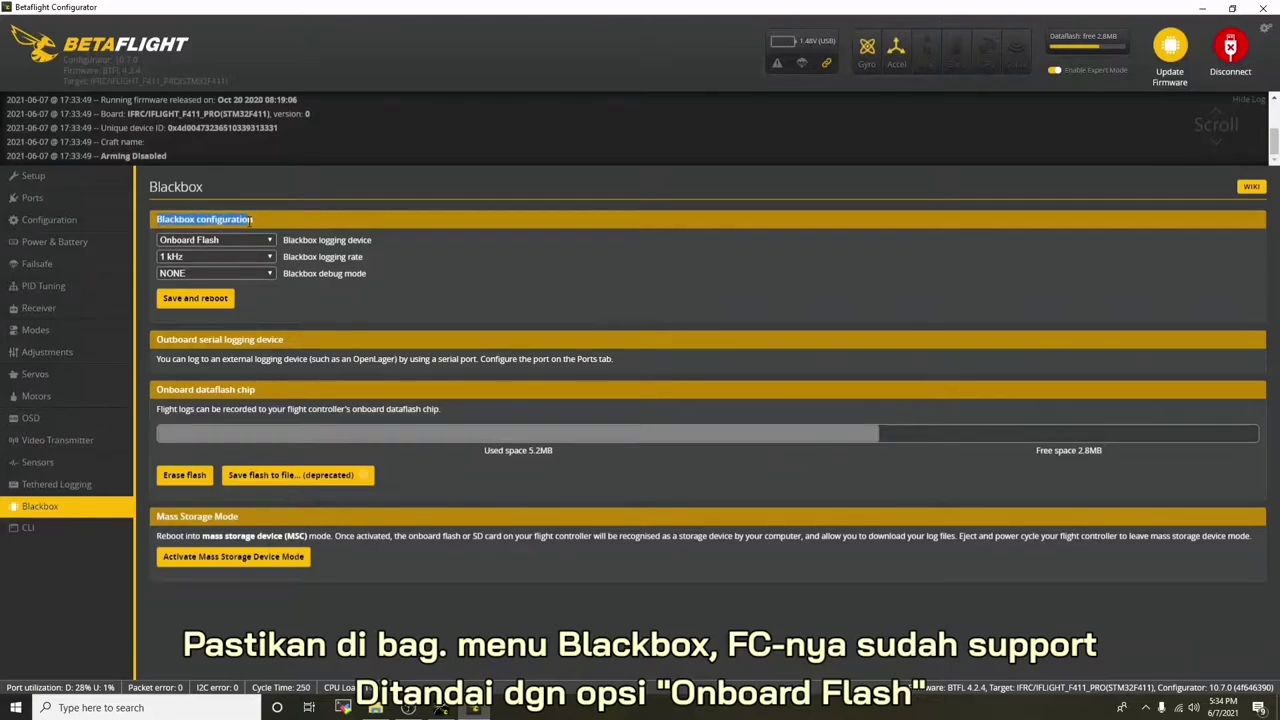
left_click(226, 241)
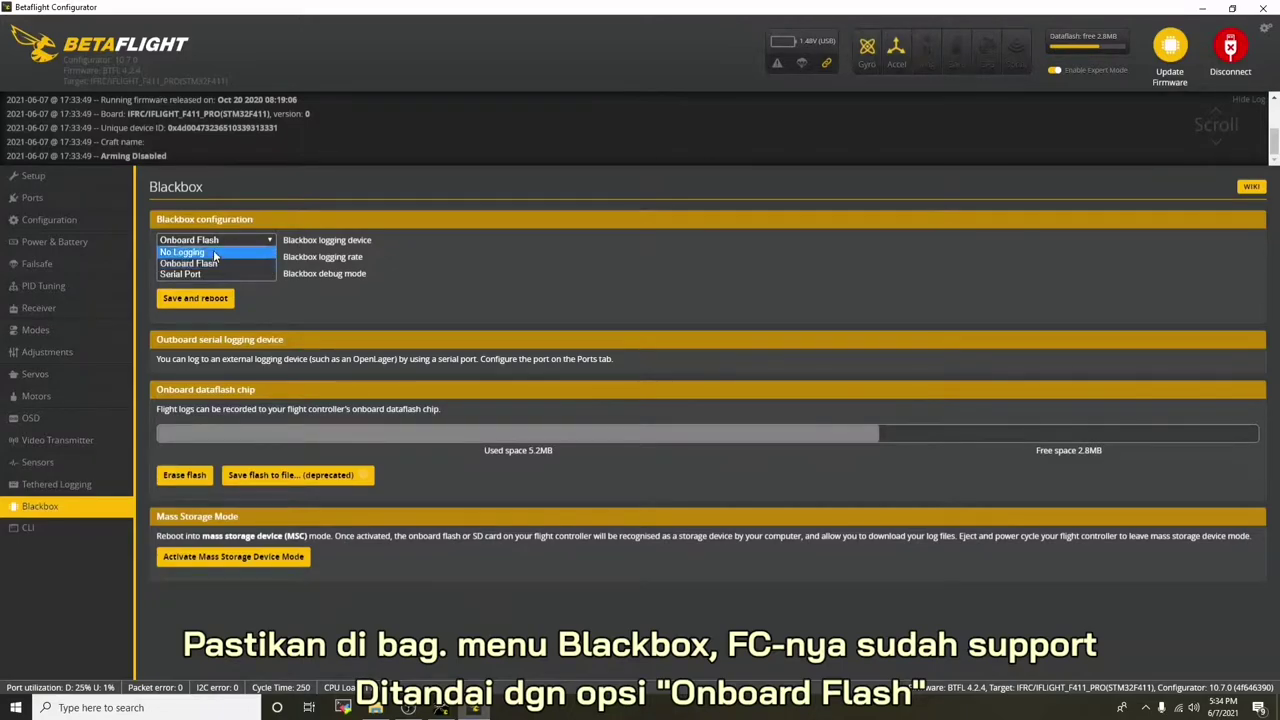
left_click(265, 238)
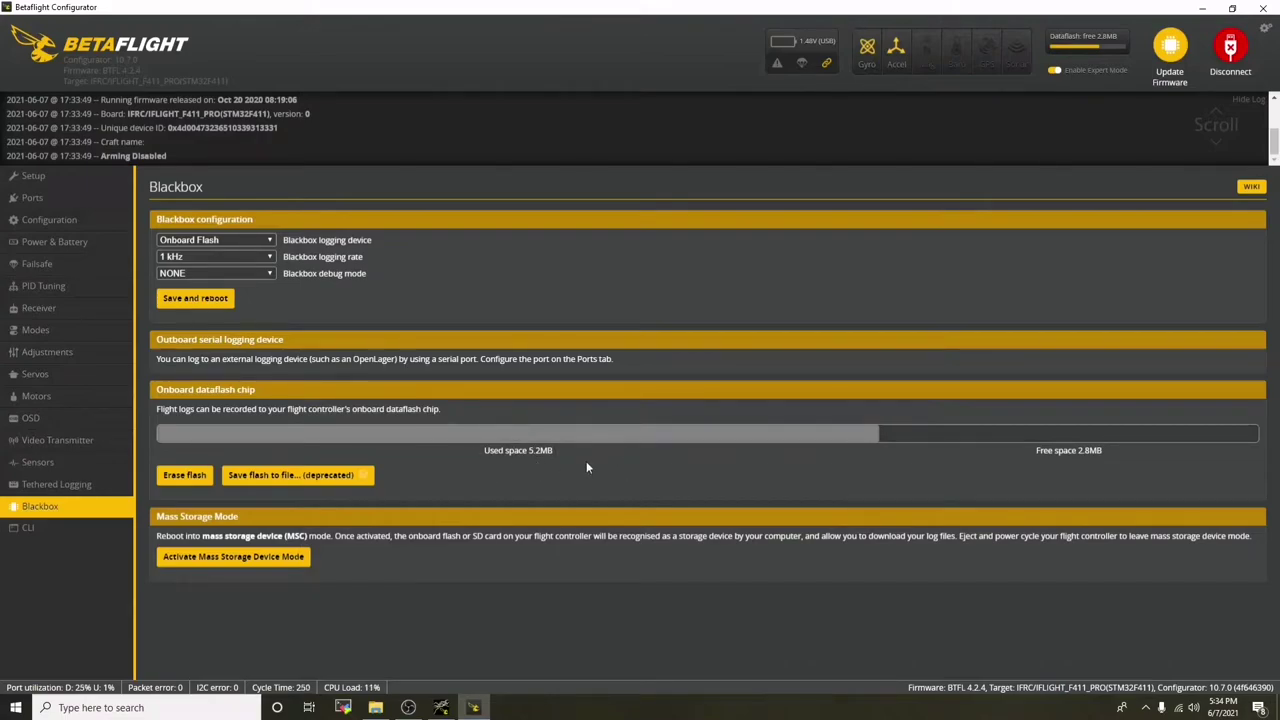
left_click_drag(482, 455, 553, 452)
left_click(419, 459)
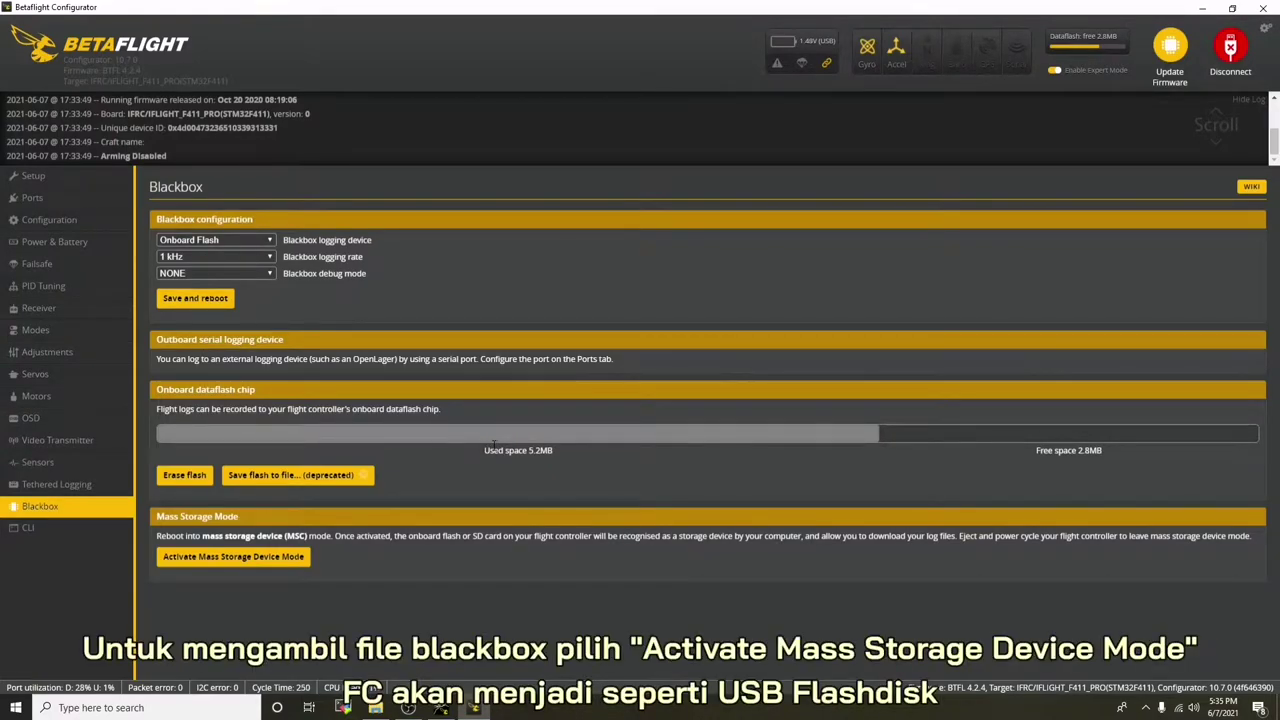
Reboot the flight controller into mass storage device mode and open its Betaflight Onboard Flash drive in File Explorer.
left_click(223, 562)
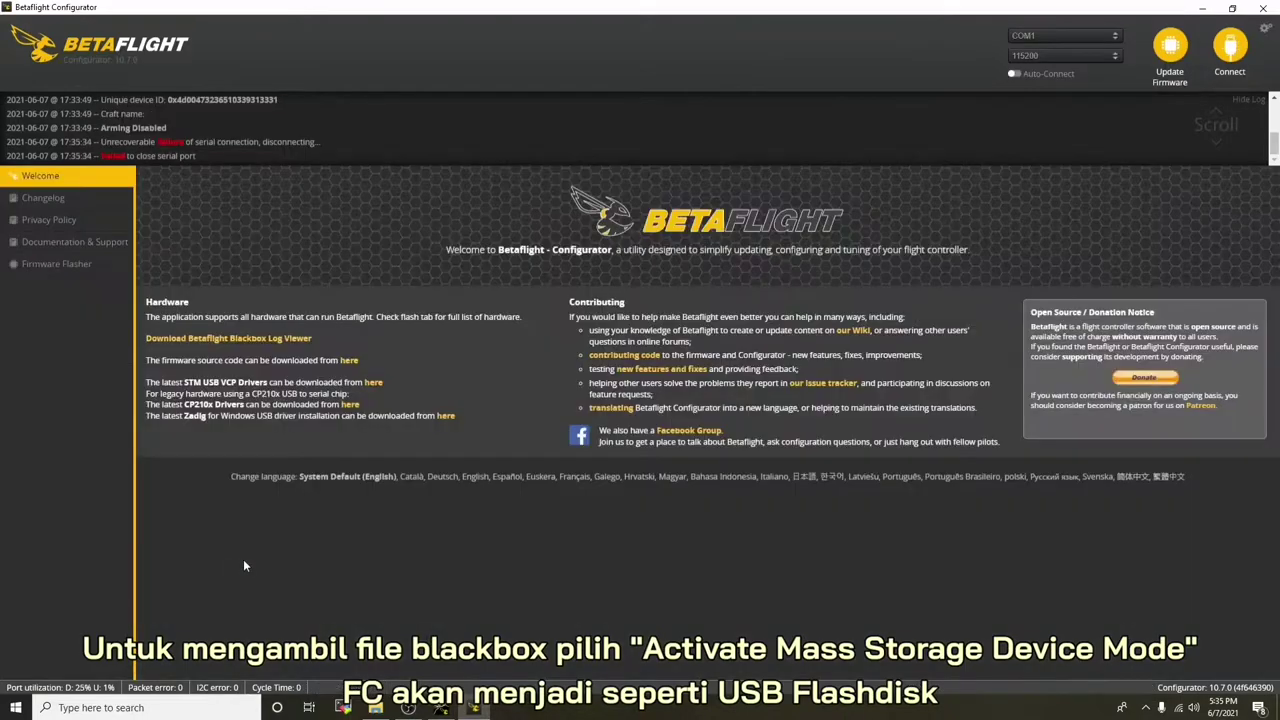
left_click(375, 707)
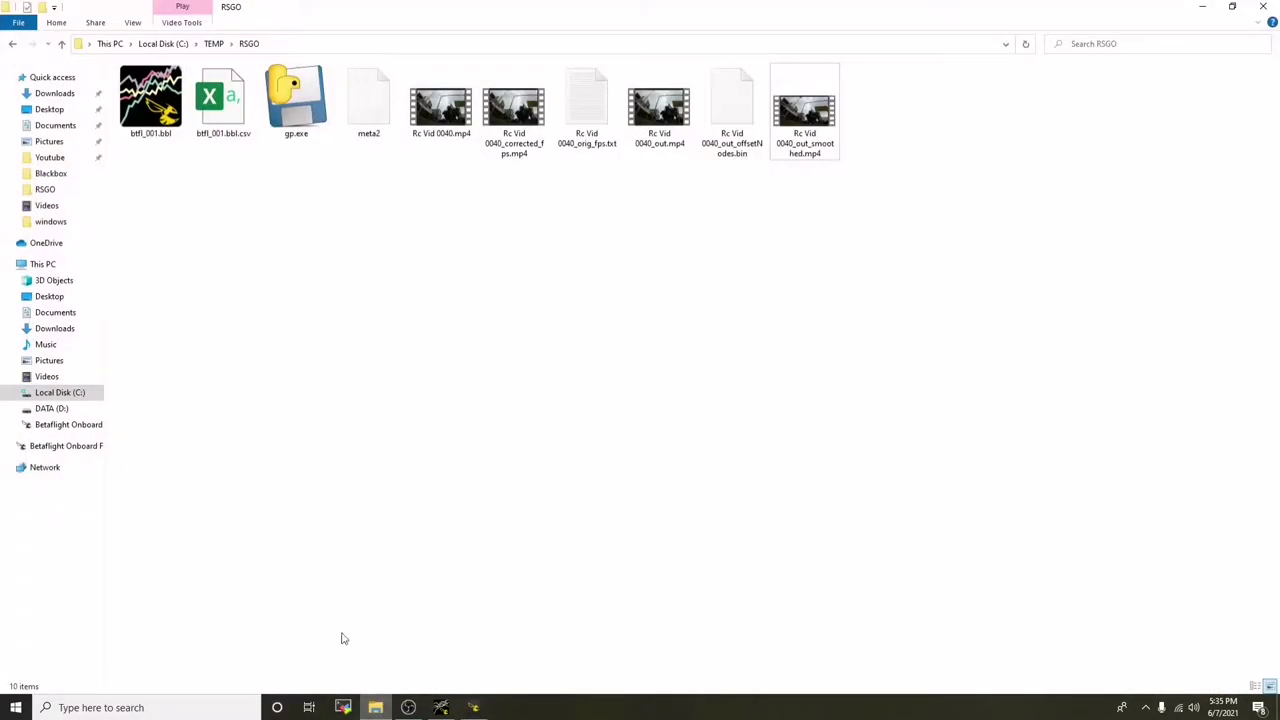
left_click(86, 424)
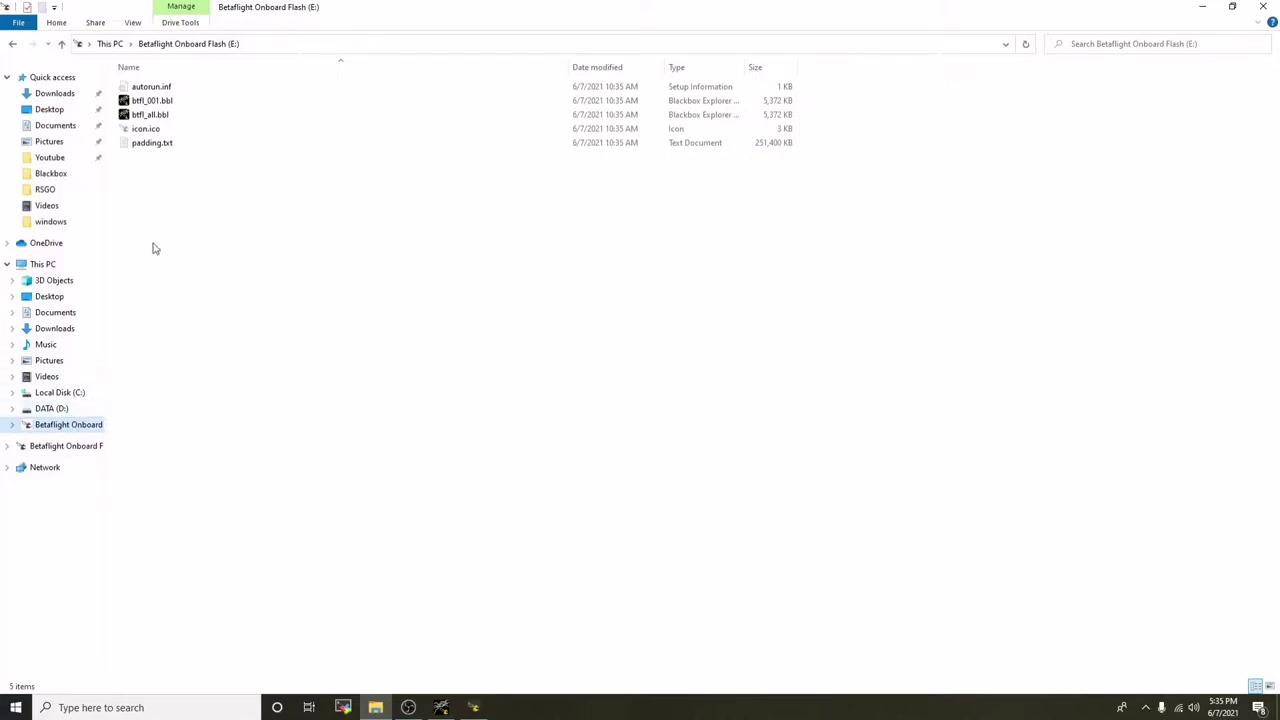
Examine the blackbox log files on the onboard flash drive and select btfl_001.bbl.
left_click_drag(208, 184, 132, 86)
left_click(237, 222)
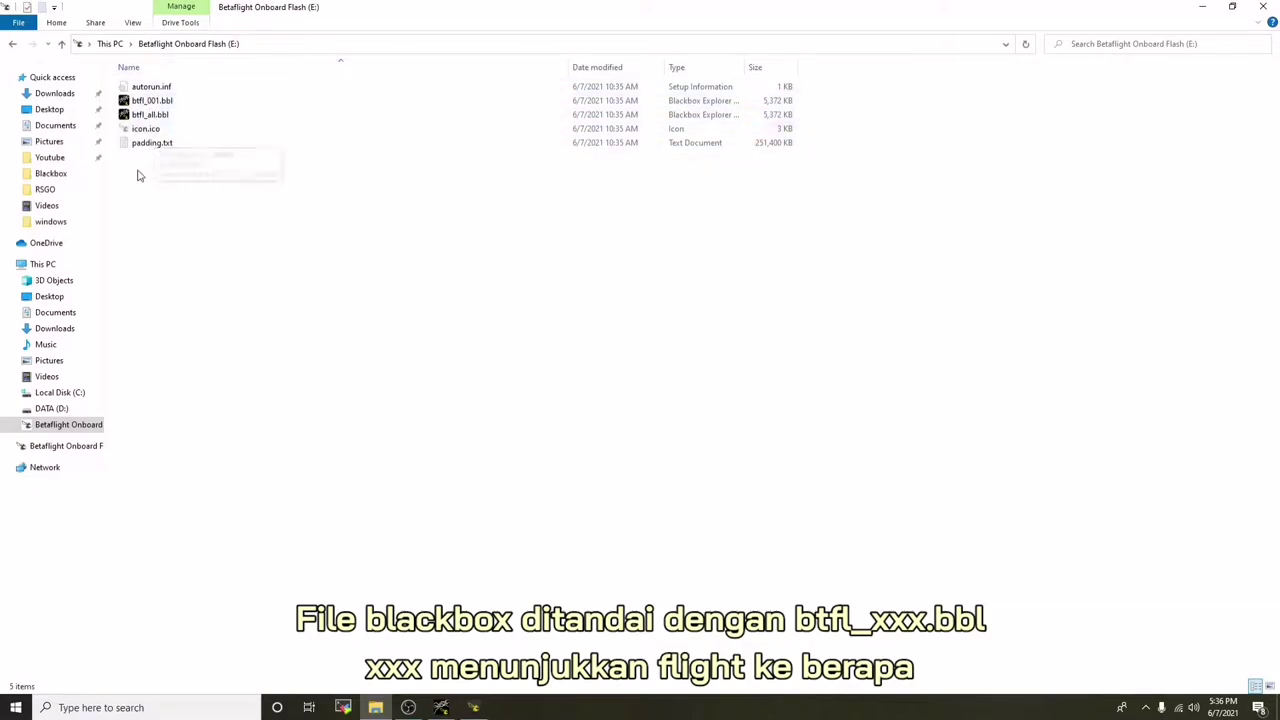
left_click(152, 102)
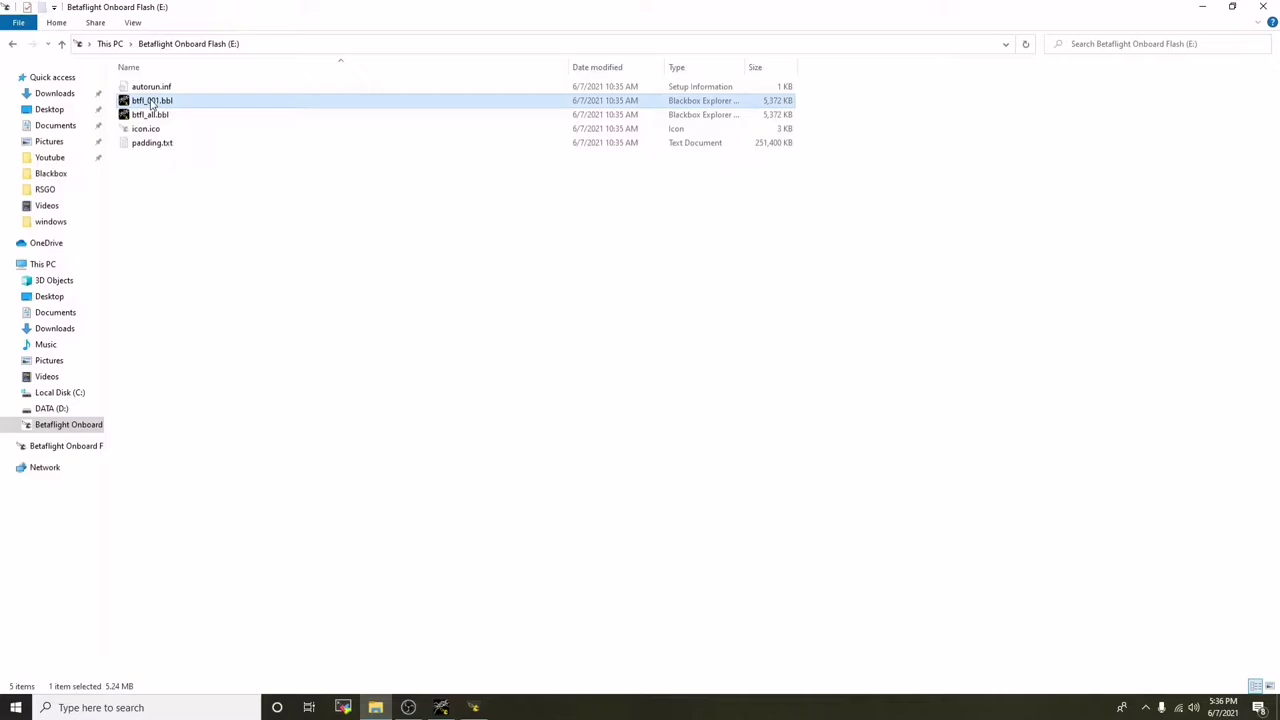
right_click(150, 101)
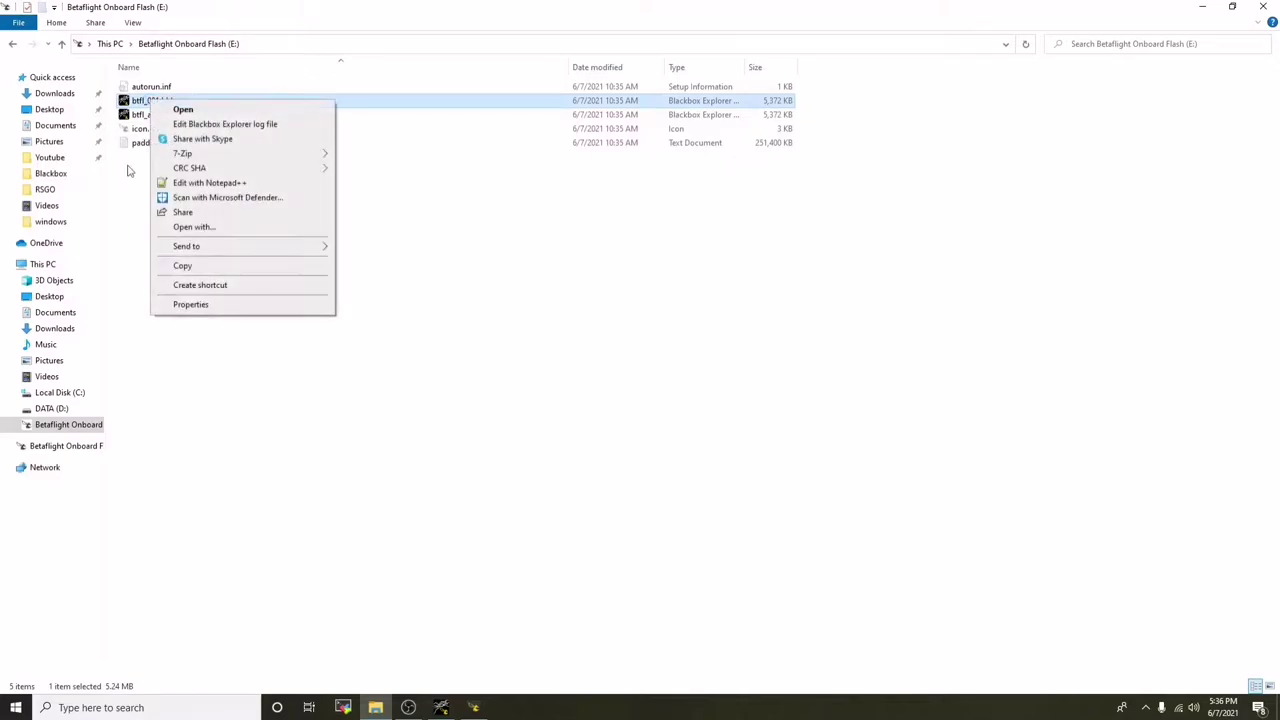
left_click(123, 211)
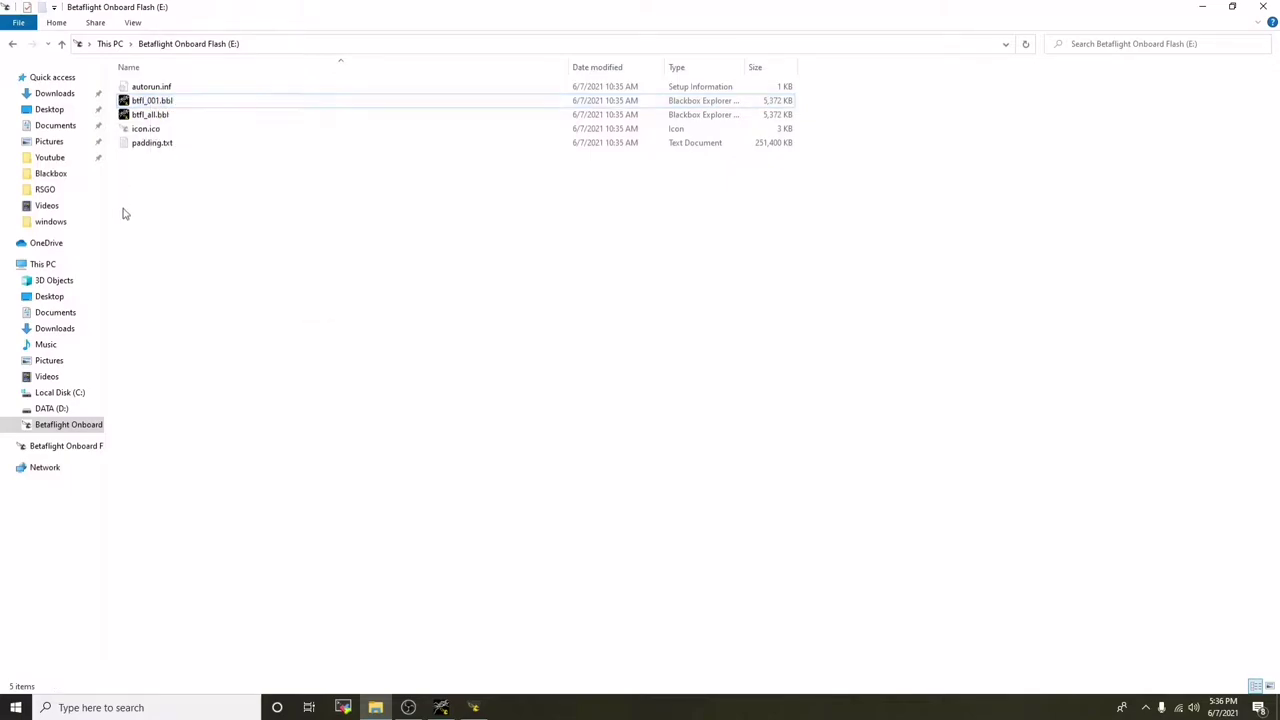
left_click(156, 118)
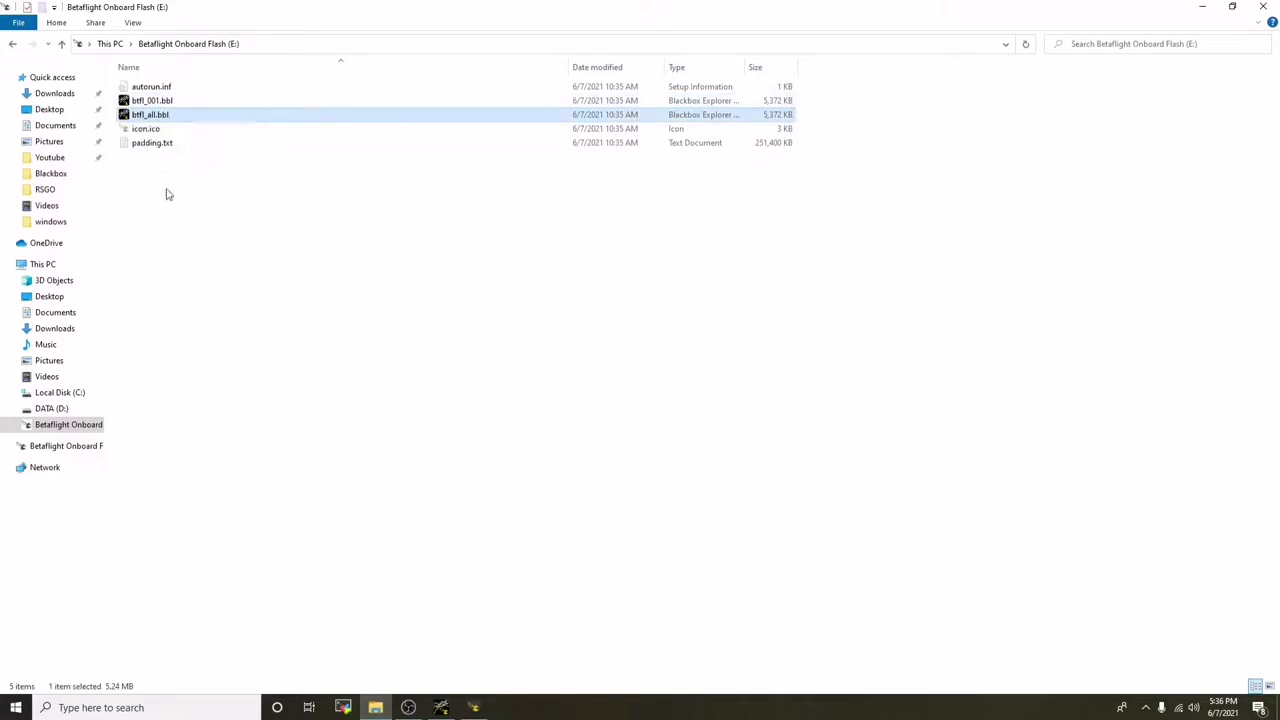
left_click(162, 101)
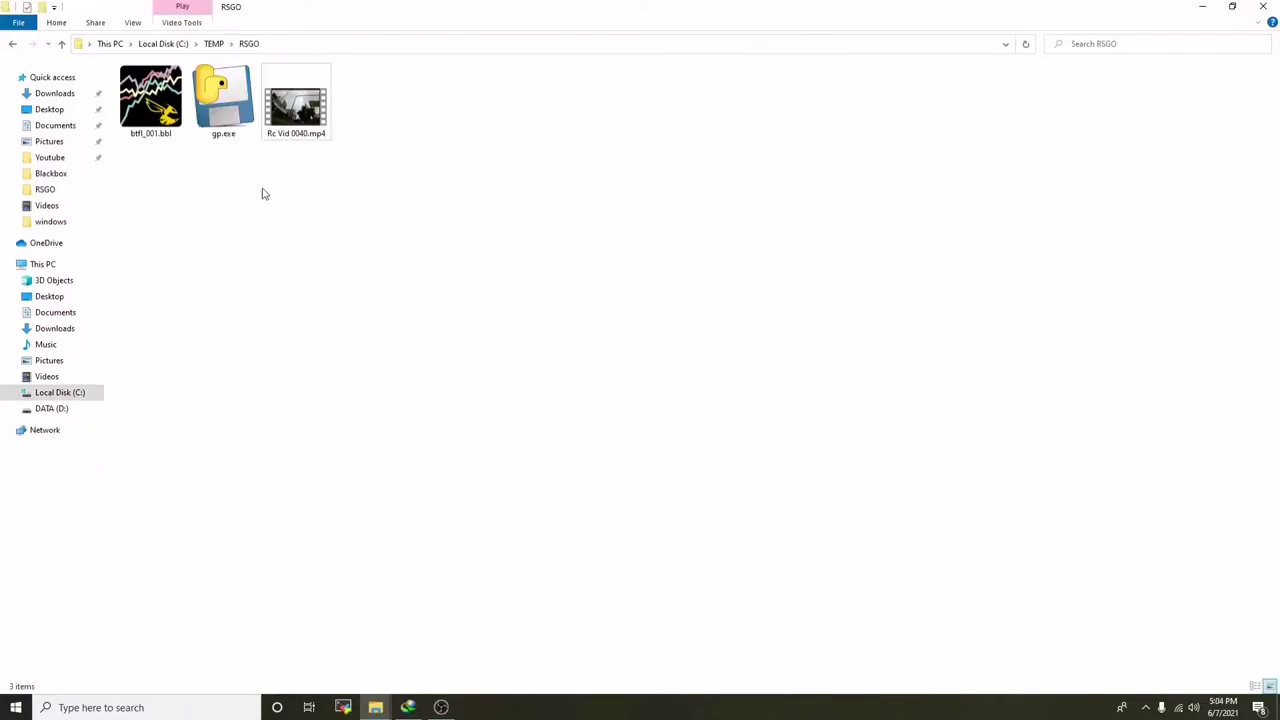
Check that the RSGO folder holds both the blackbox log btfl_001.bbl and the flight video Rc Vid 0040.mp4.
left_click(180, 128)
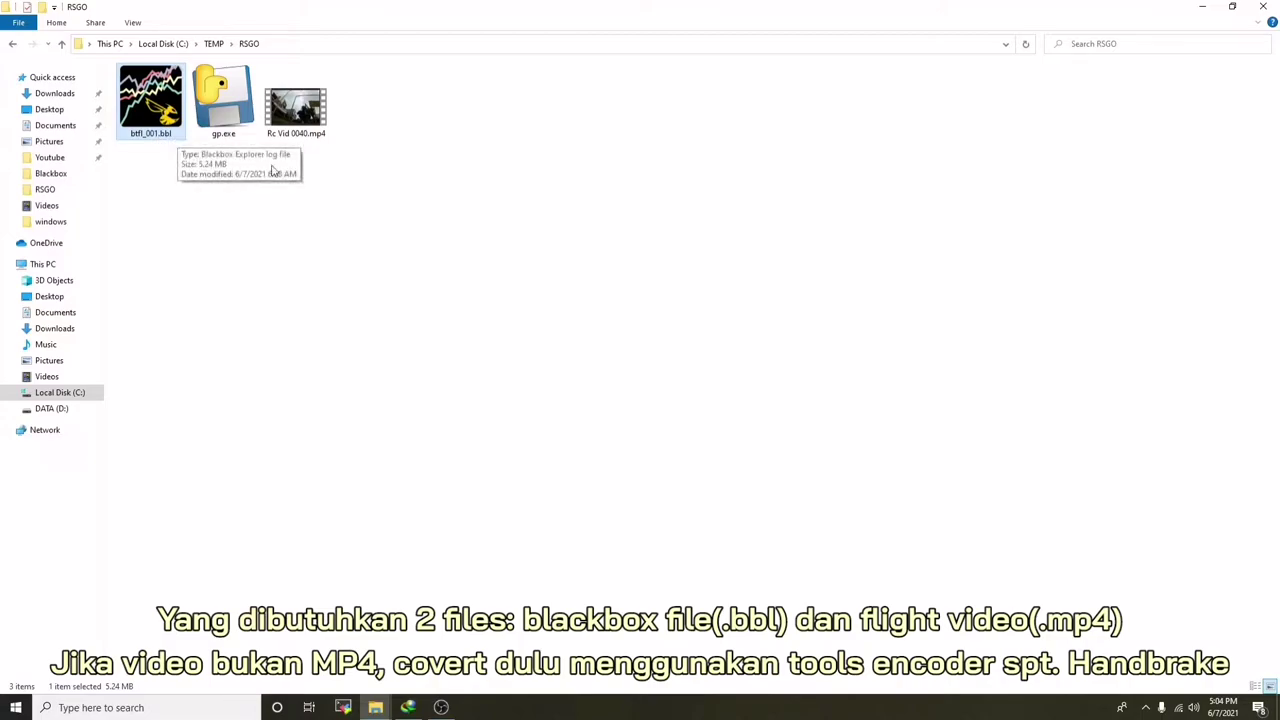
left_click(307, 113)
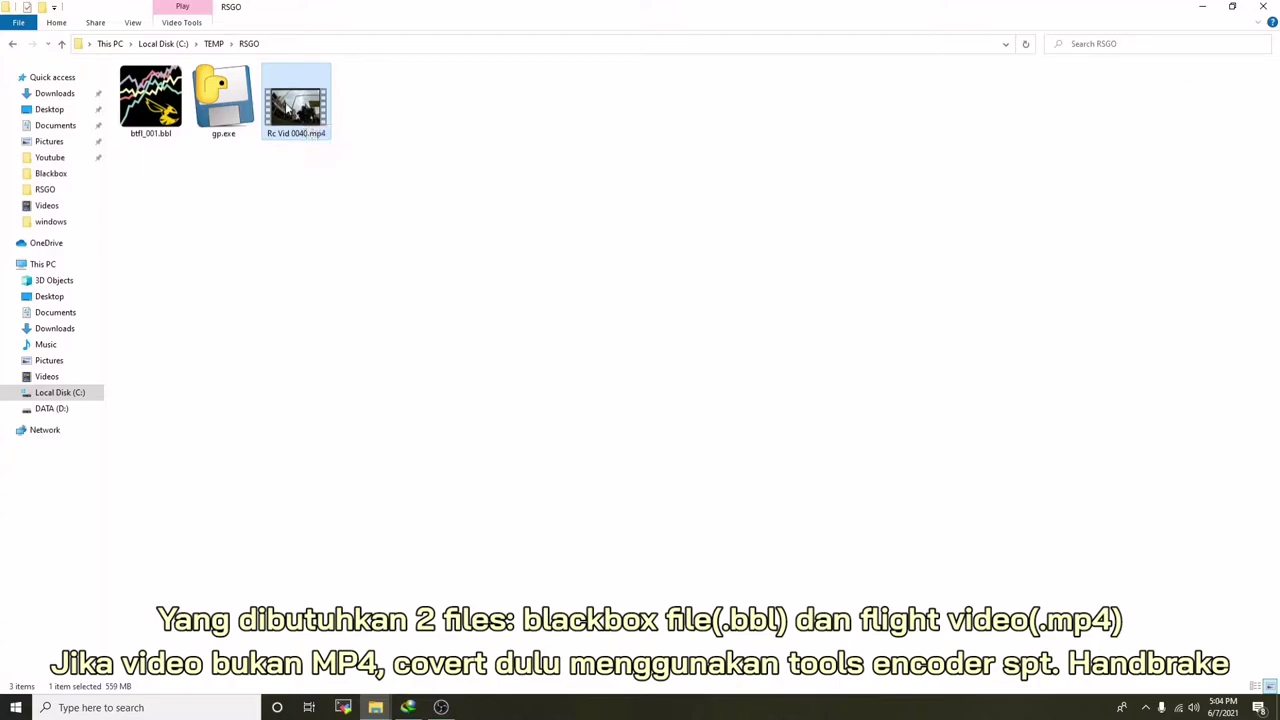
left_click(155, 110)
left_click(290, 112)
left_click(170, 120)
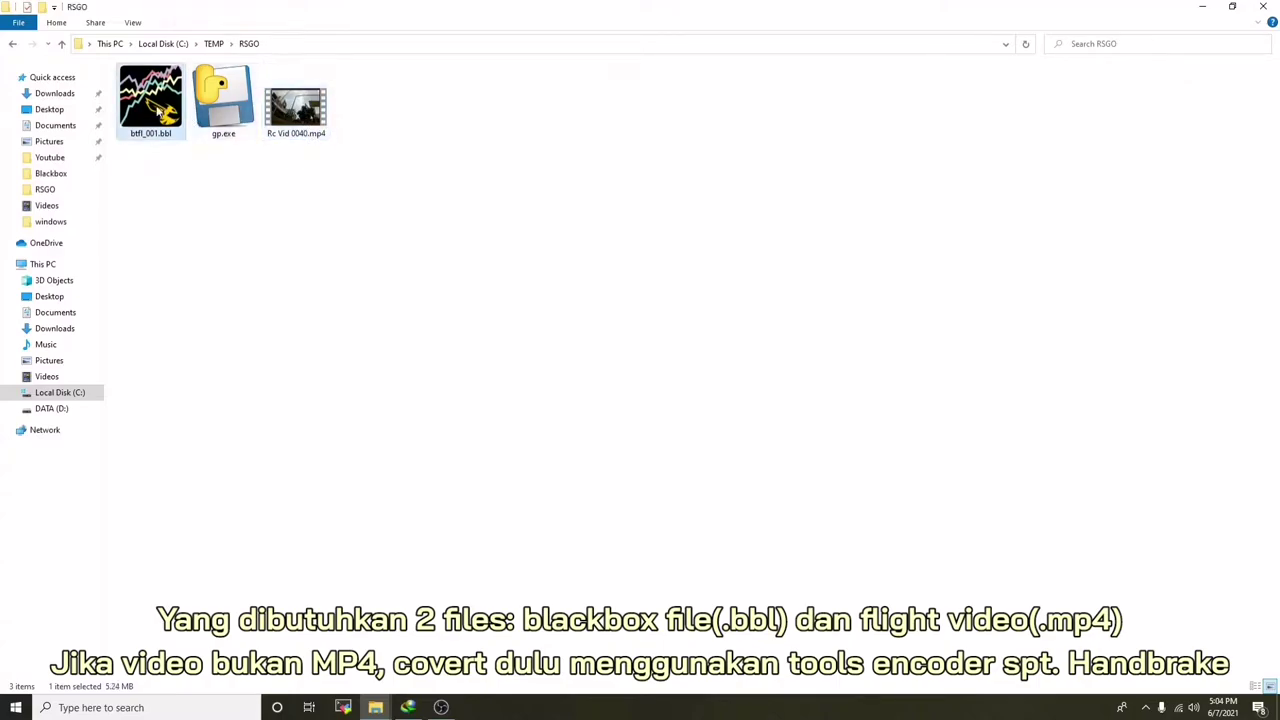
left_click(296, 118)
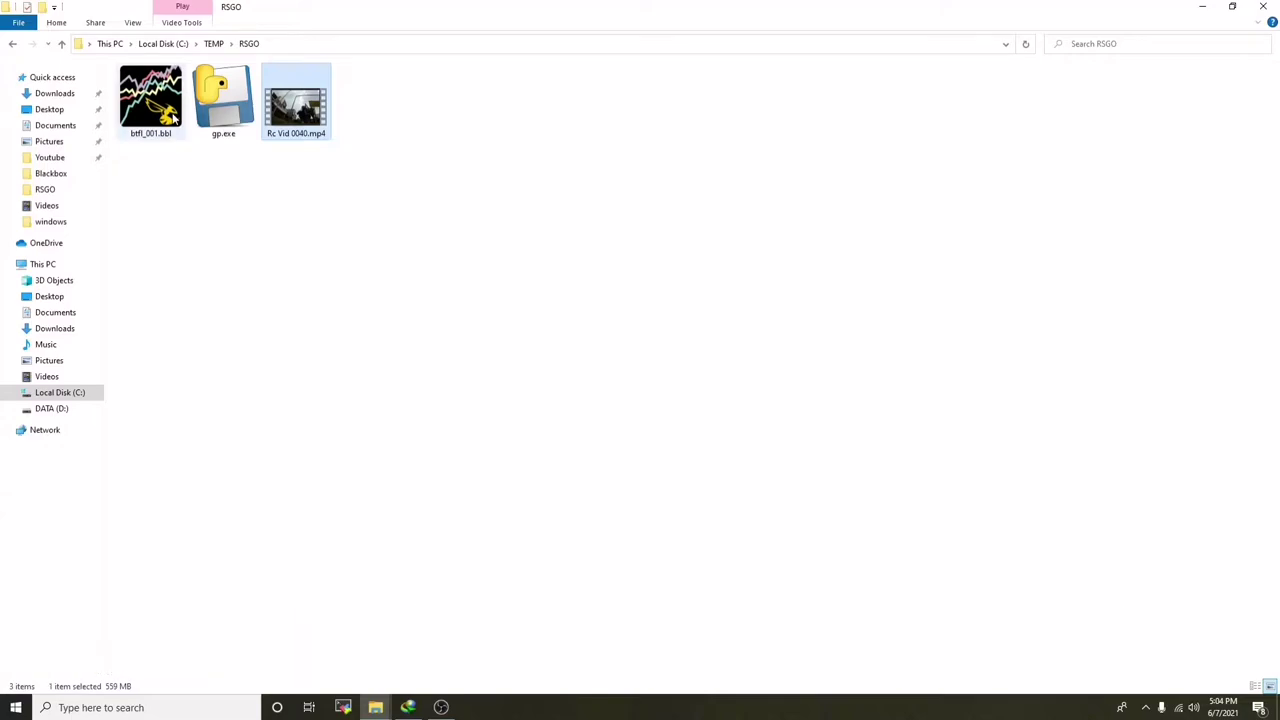
Launch Betaflight Blackbox Explorer and maximize its window.
left_click(203, 705)
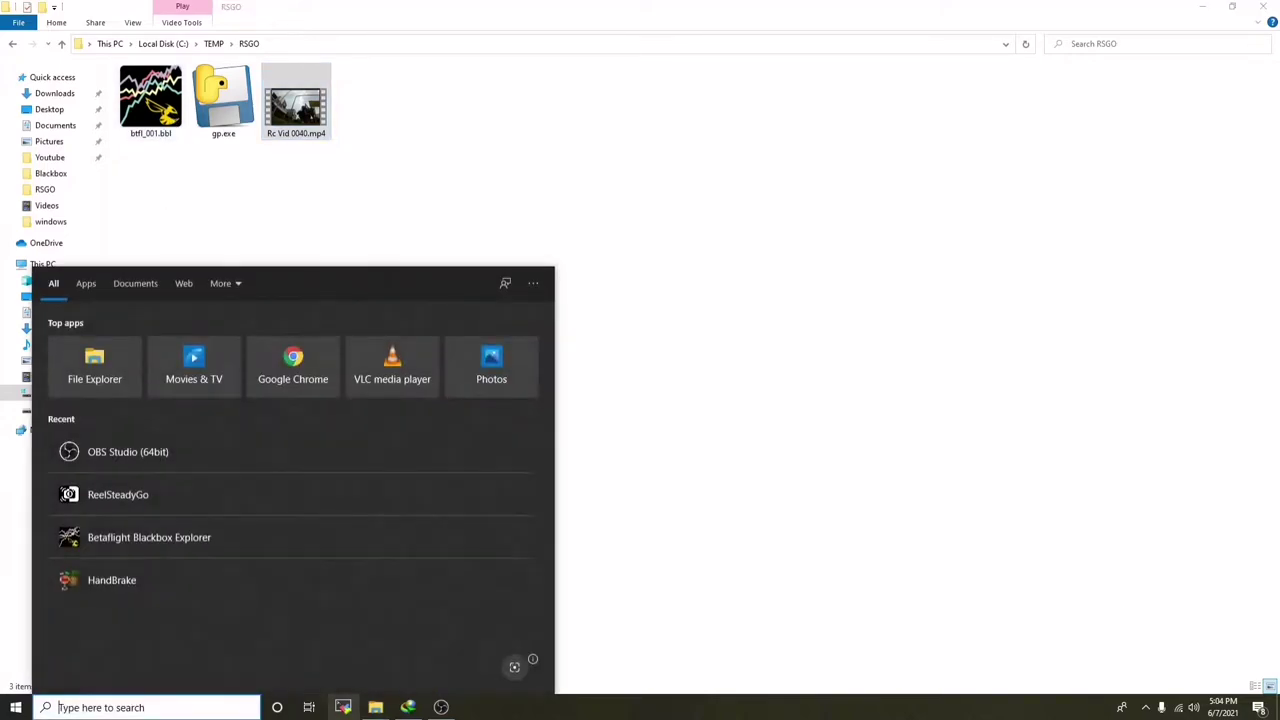
type("bla")
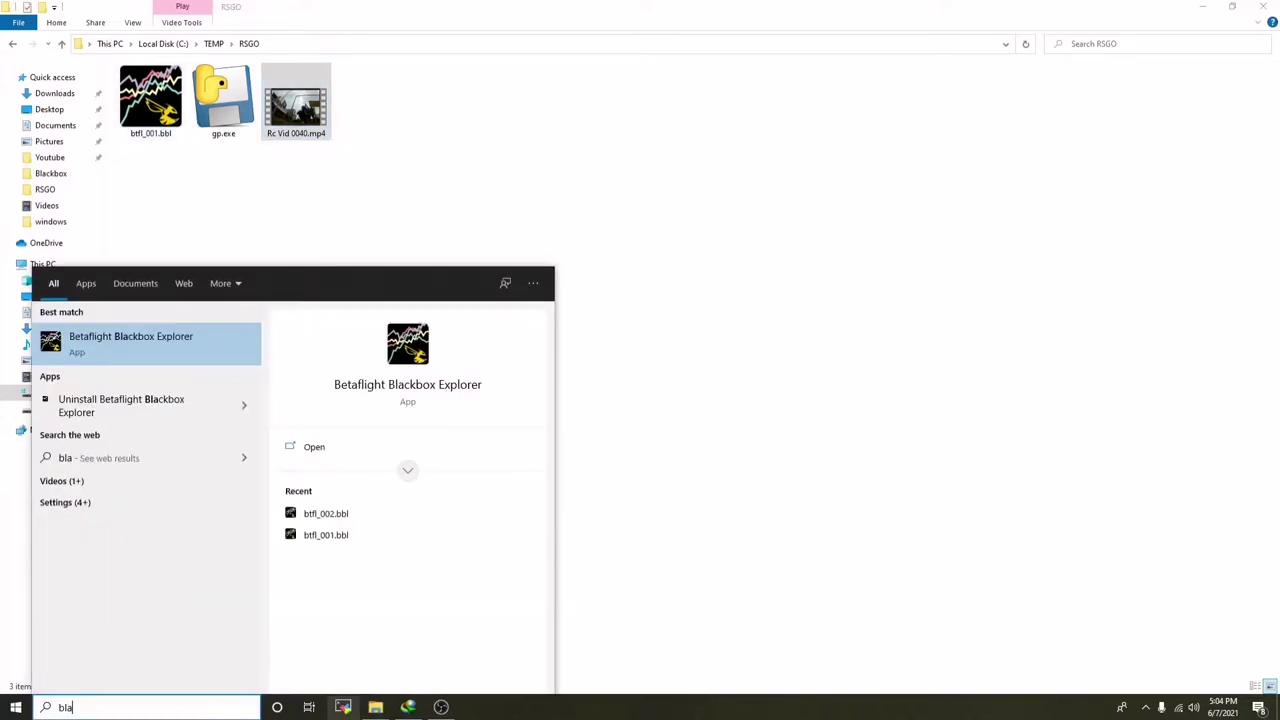
left_click(127, 350)
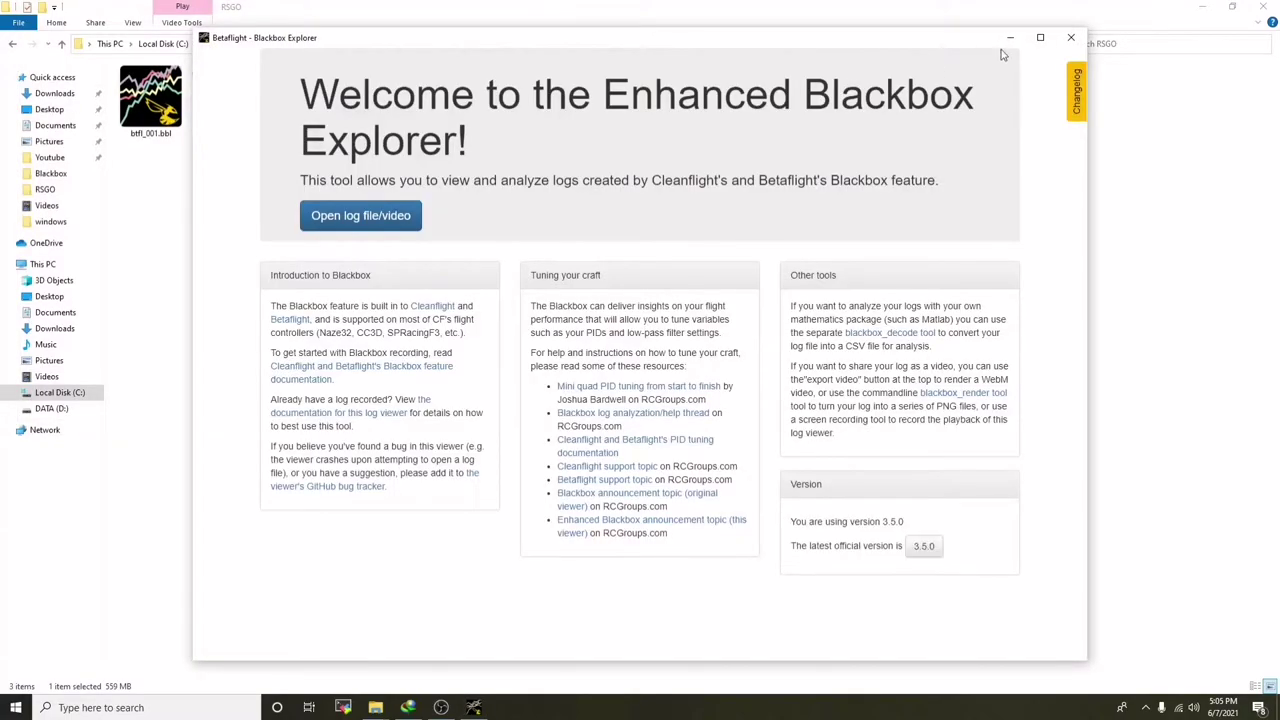
left_click(1040, 38)
Open btfl_001.bbl together with Rc Vid 0040.mp4 from the RSGO folder.
left_click(360, 182)
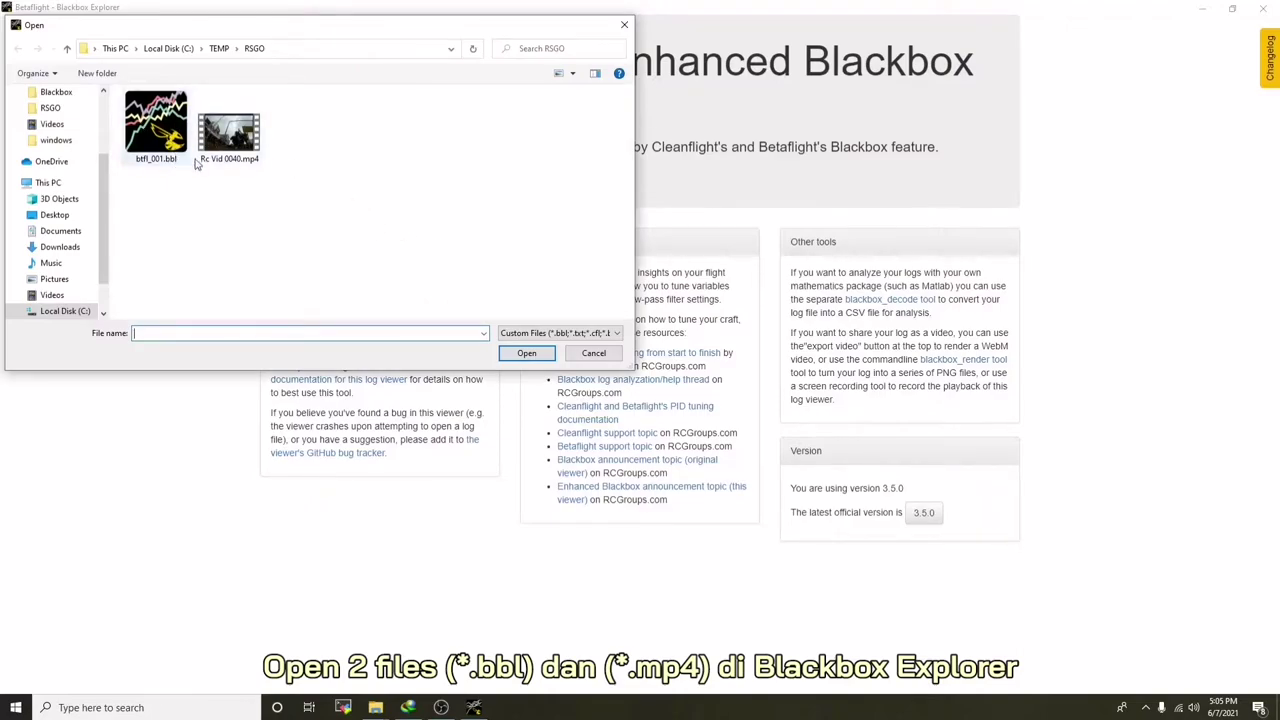
left_click_drag(303, 102, 170, 202)
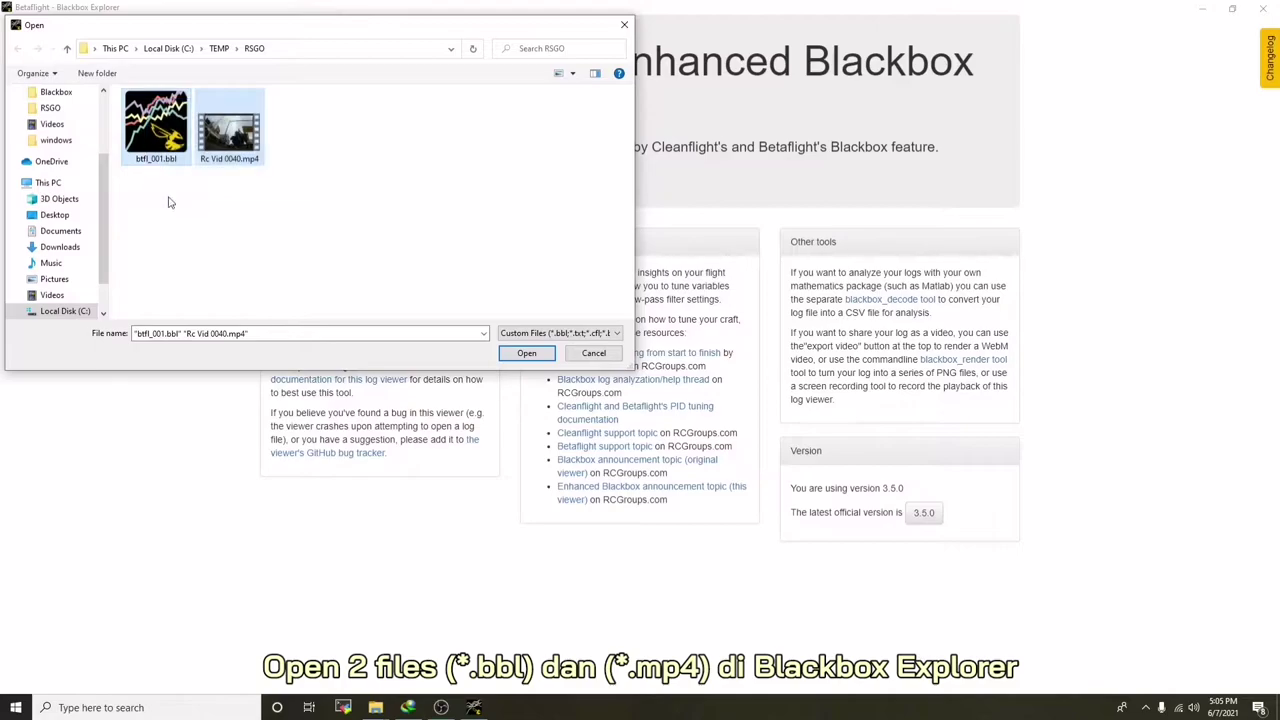
left_click(527, 355)
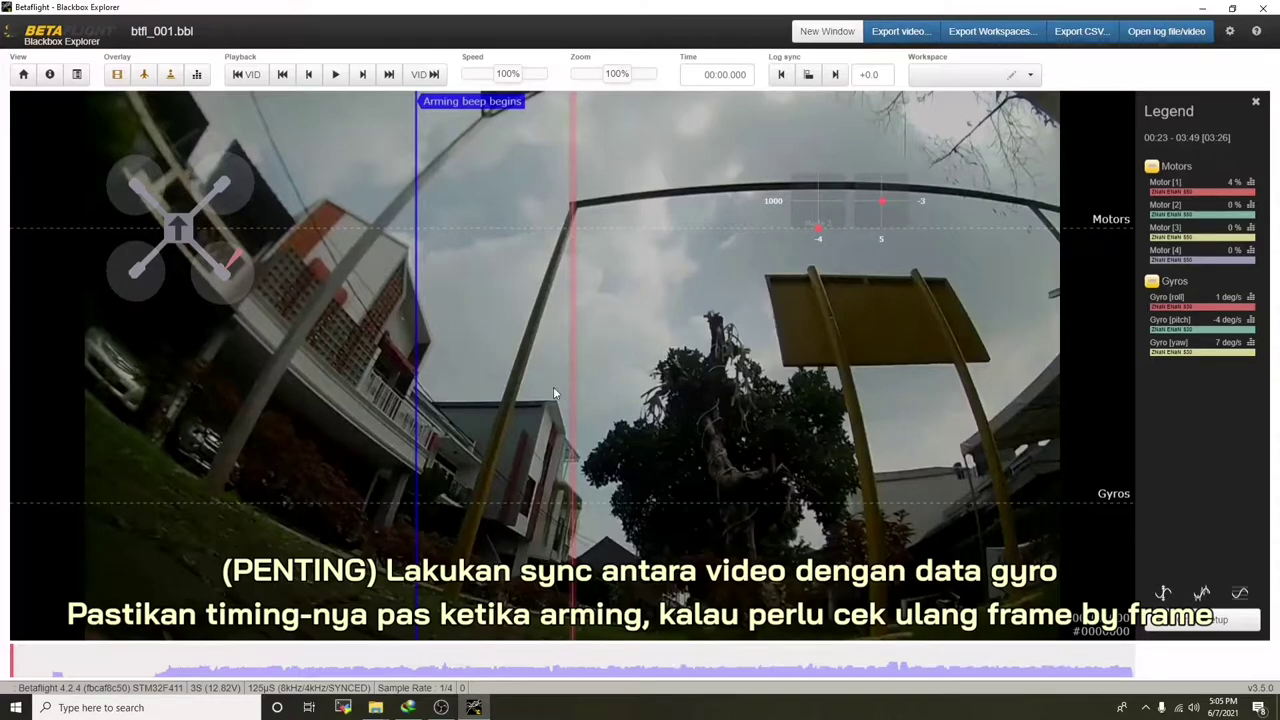
Find the arming moment in the flight video at 00:14.606 and sync the start of the log to that frame.
left_click(335, 74)
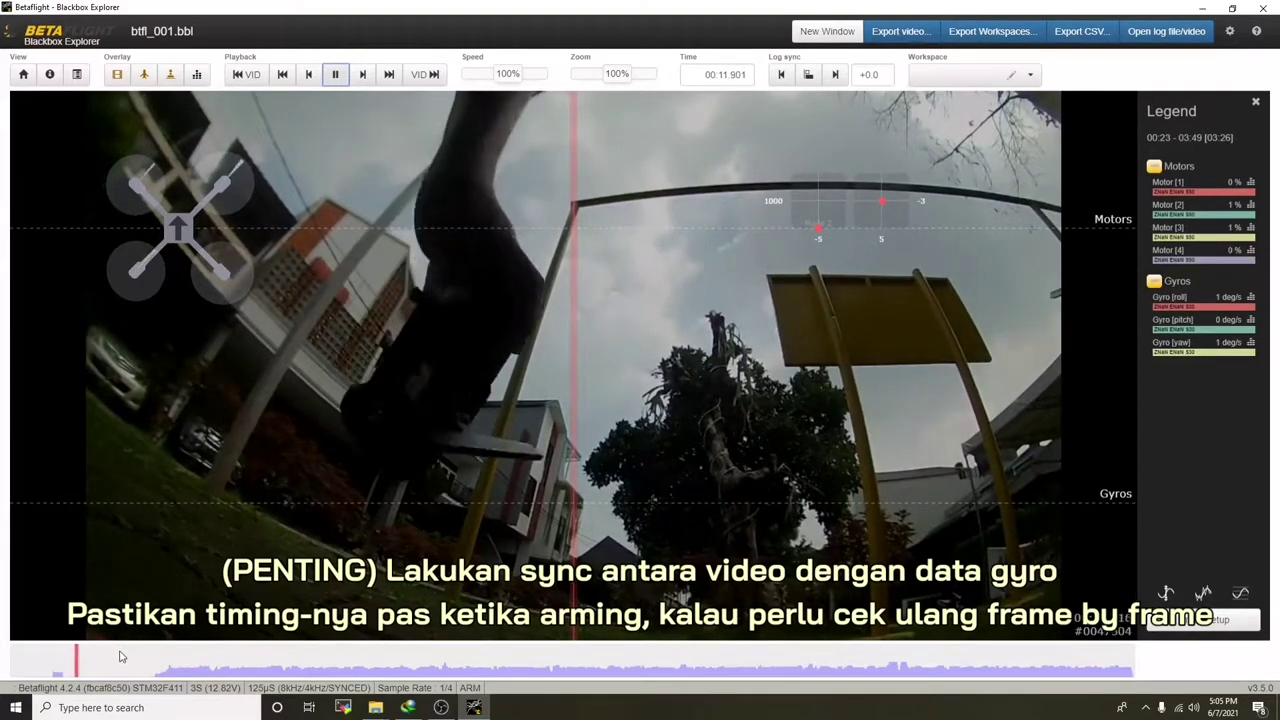
left_click(335, 76)
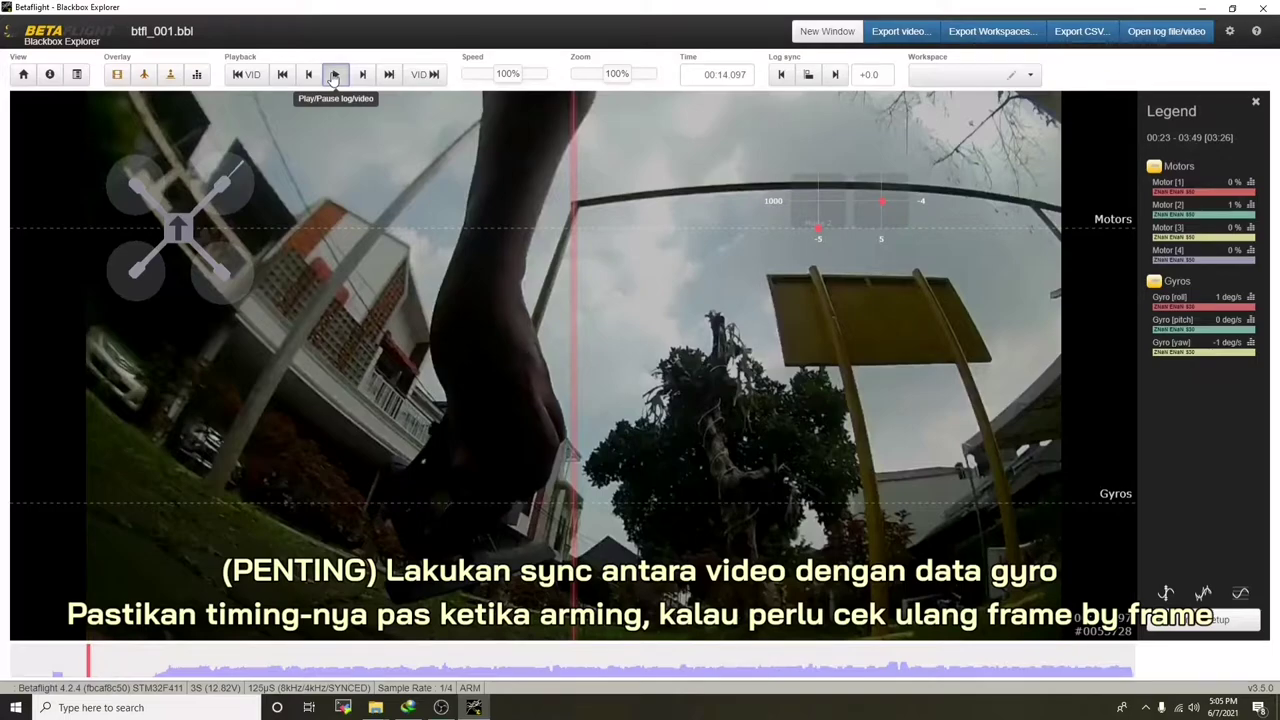
left_click(335, 76)
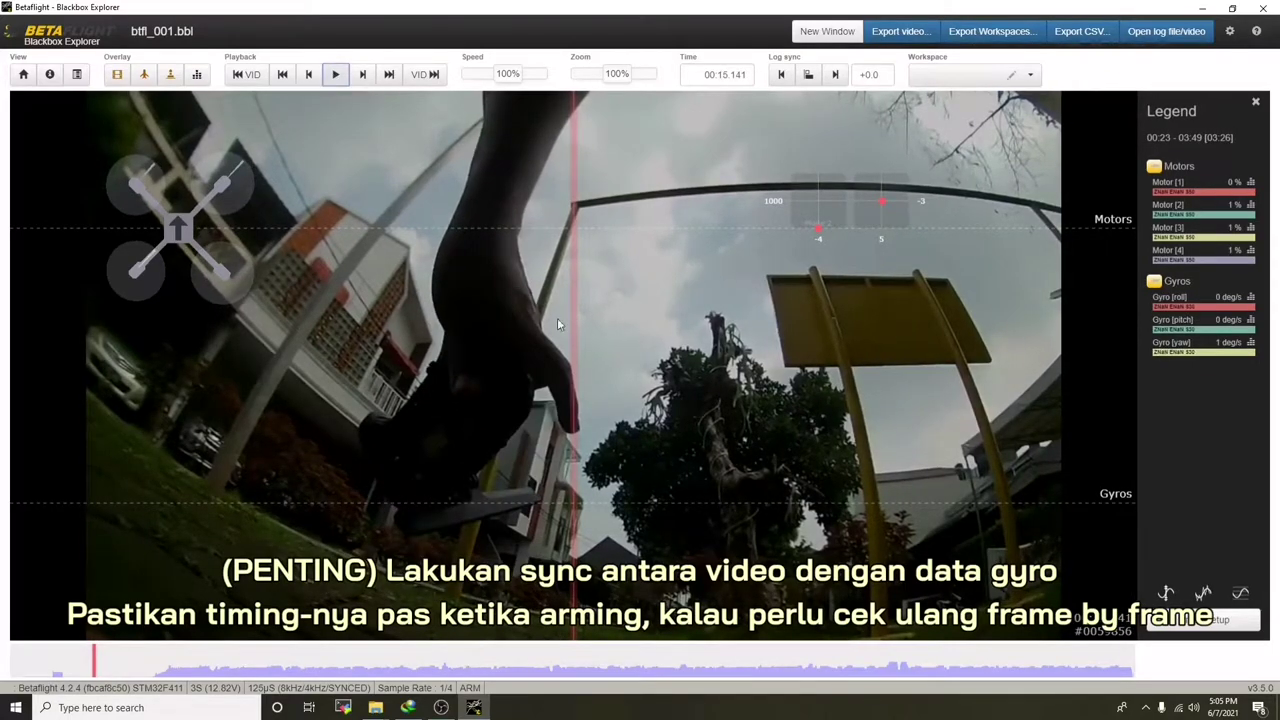
left_click_drag(558, 512, 690, 533)
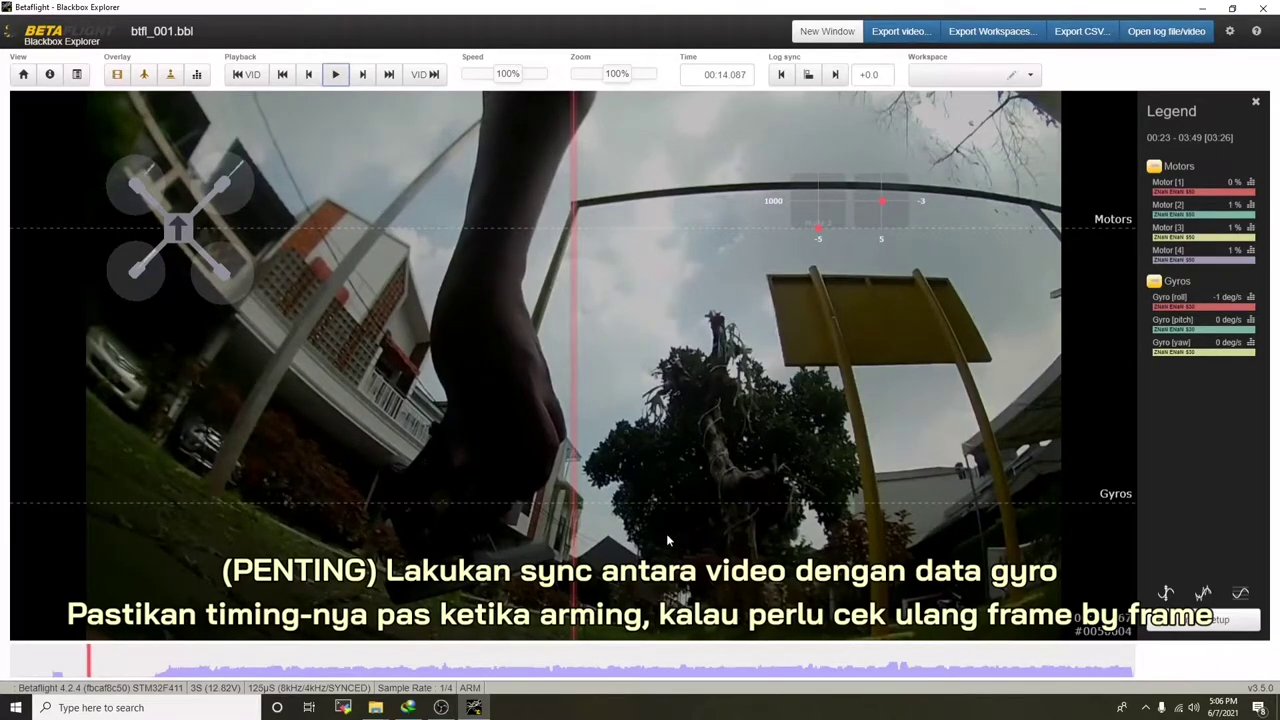
left_click(335, 74)
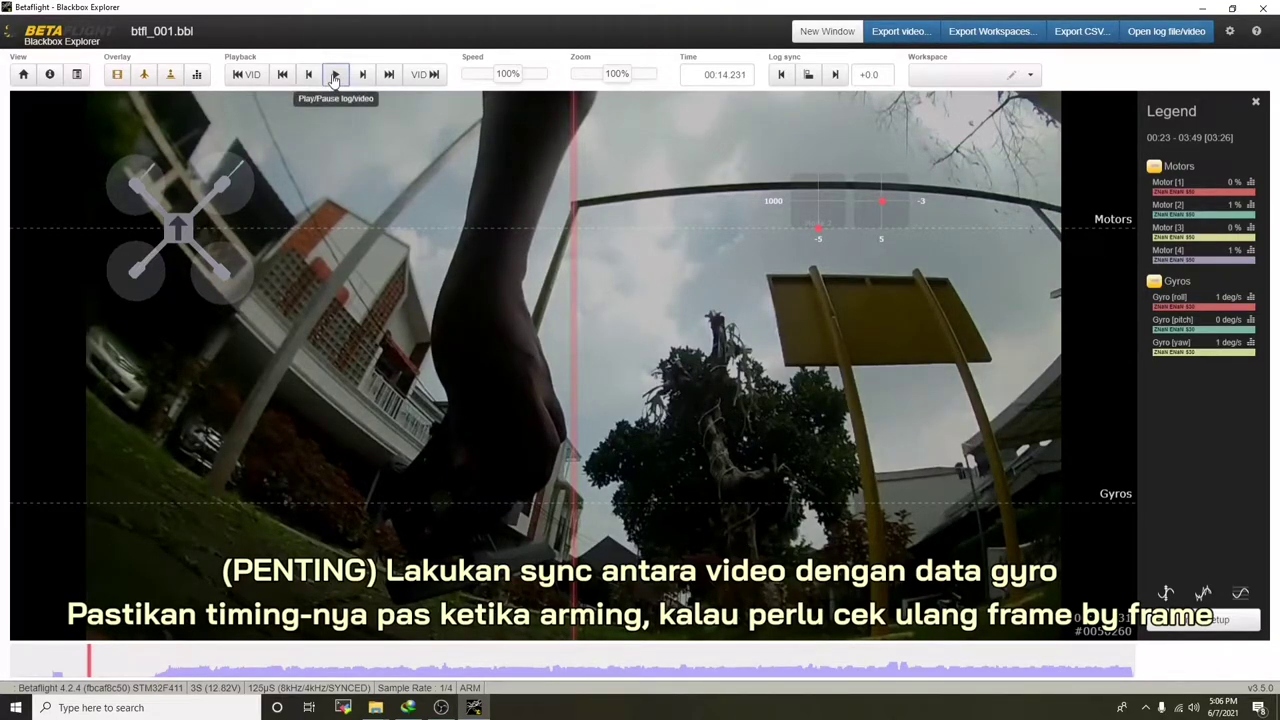
left_click(335, 74)
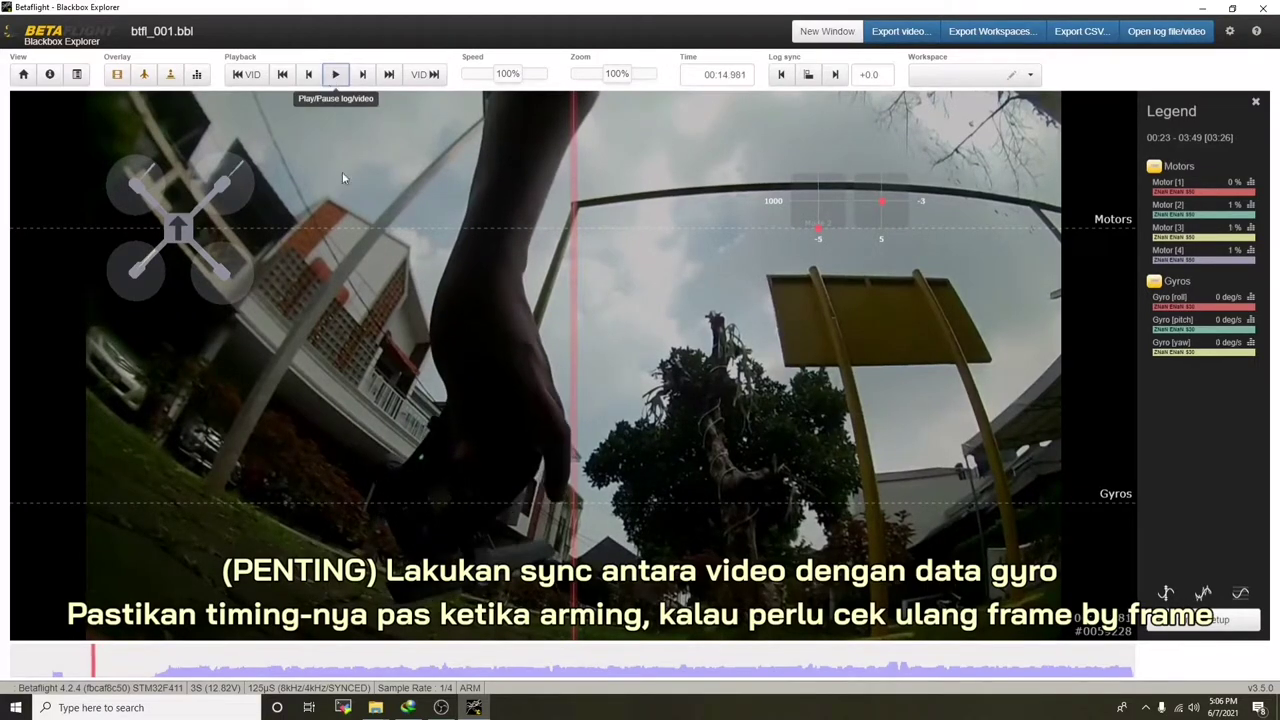
mouse_move(617, 510)
left_mouse_down()
mouse_move(647, 520)
mouse_move(622, 503)
left_mouse_up()
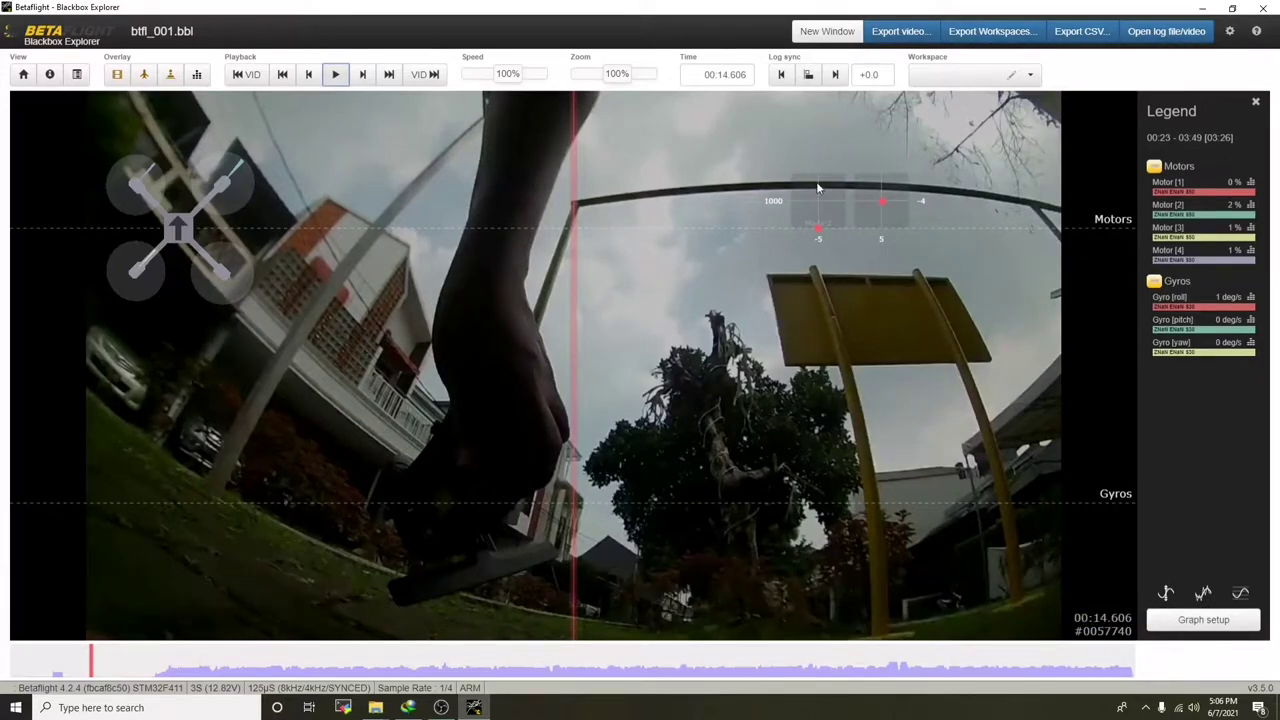
left_click(808, 76)
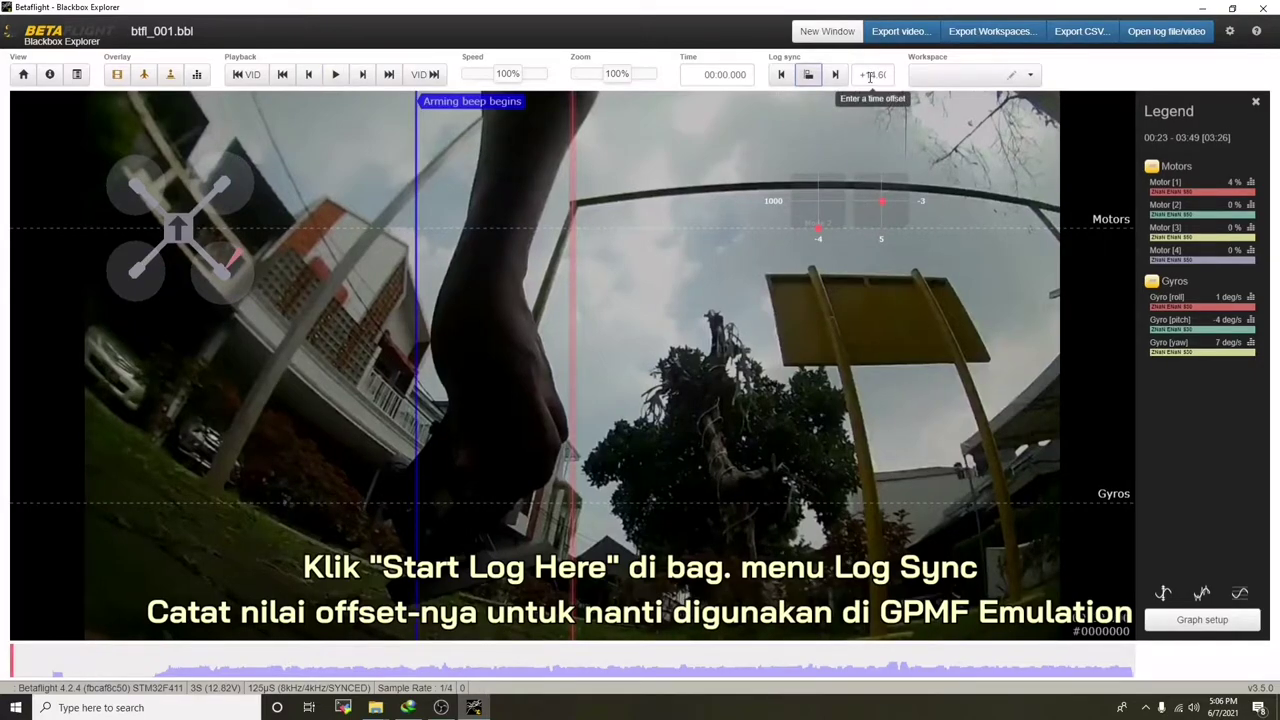
Check the full log sync offset and move the playback to the disarm point at the end of the log, 03:26.017.
left_click_drag(859, 75, 859, 92)
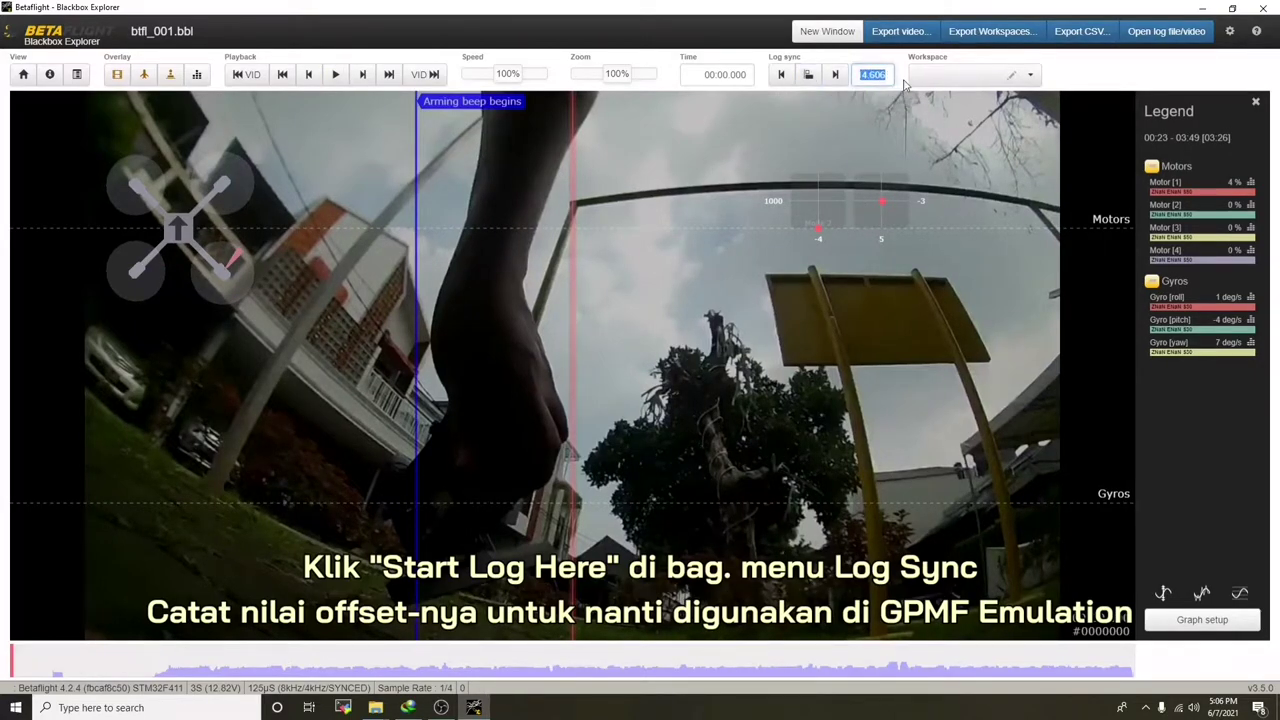
left_click(873, 76)
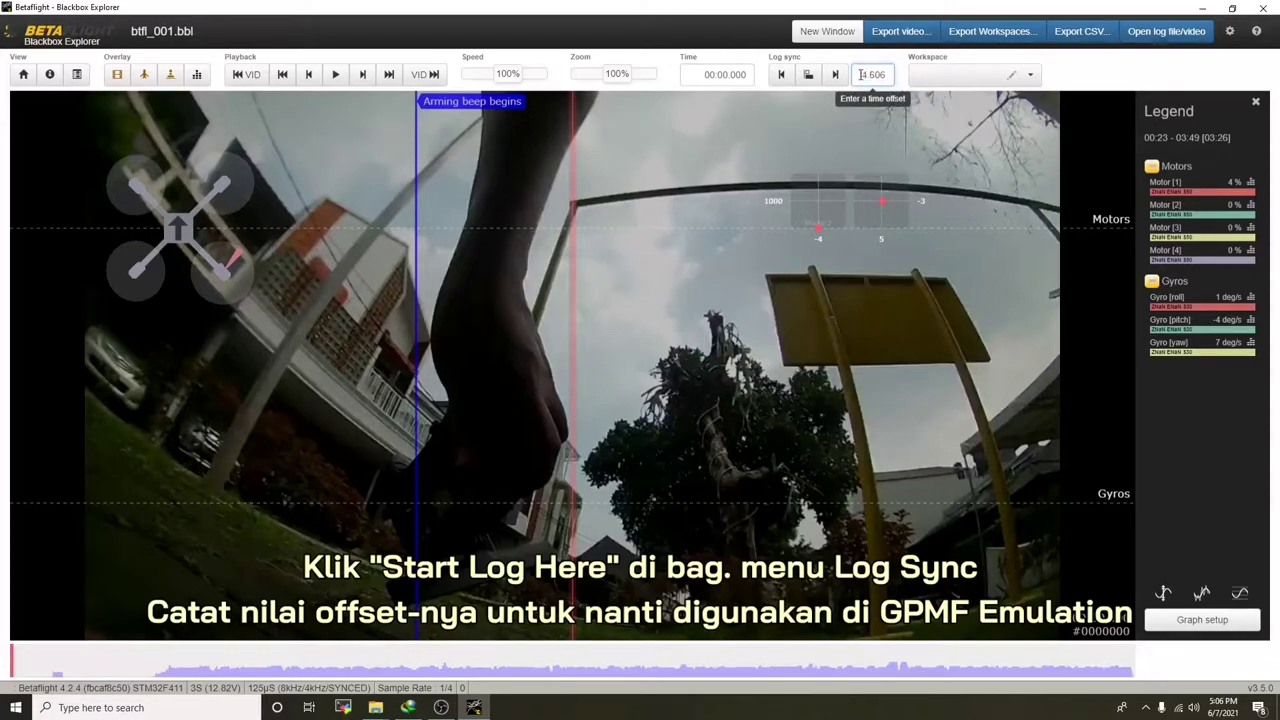
double_click(864, 77)
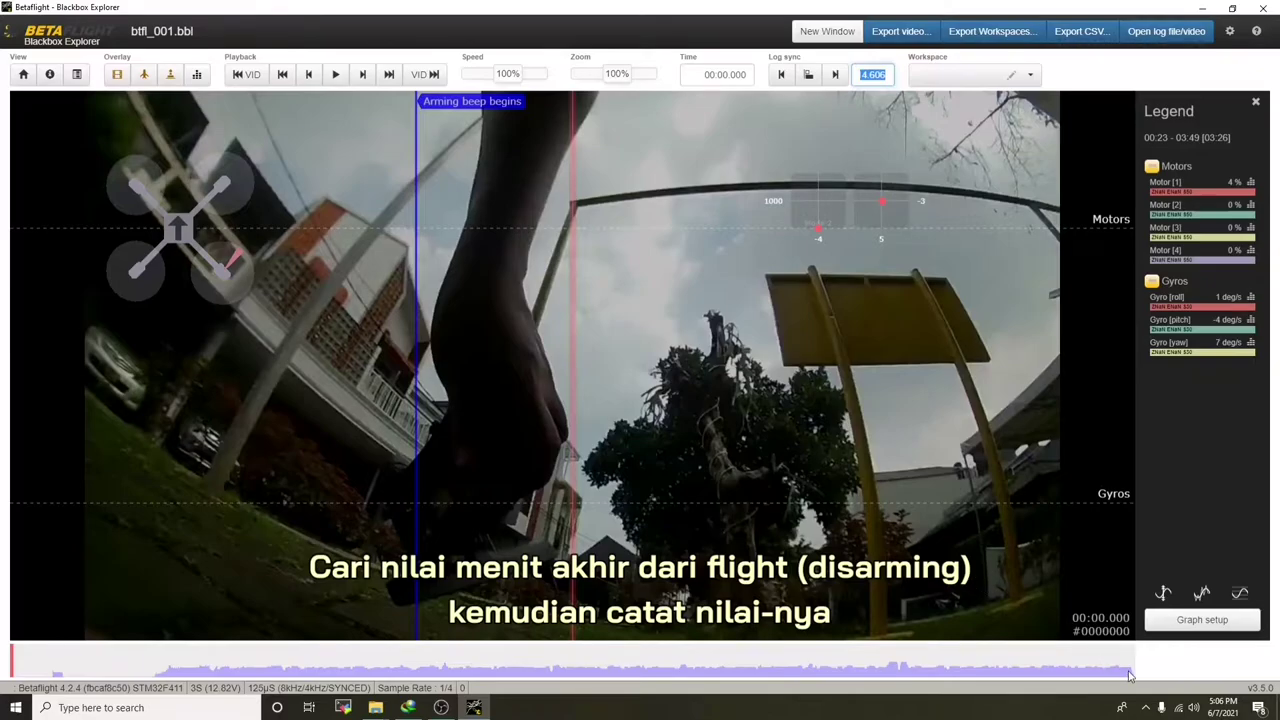
left_click(1095, 673)
left_click_drag(1095, 673, 1136, 679)
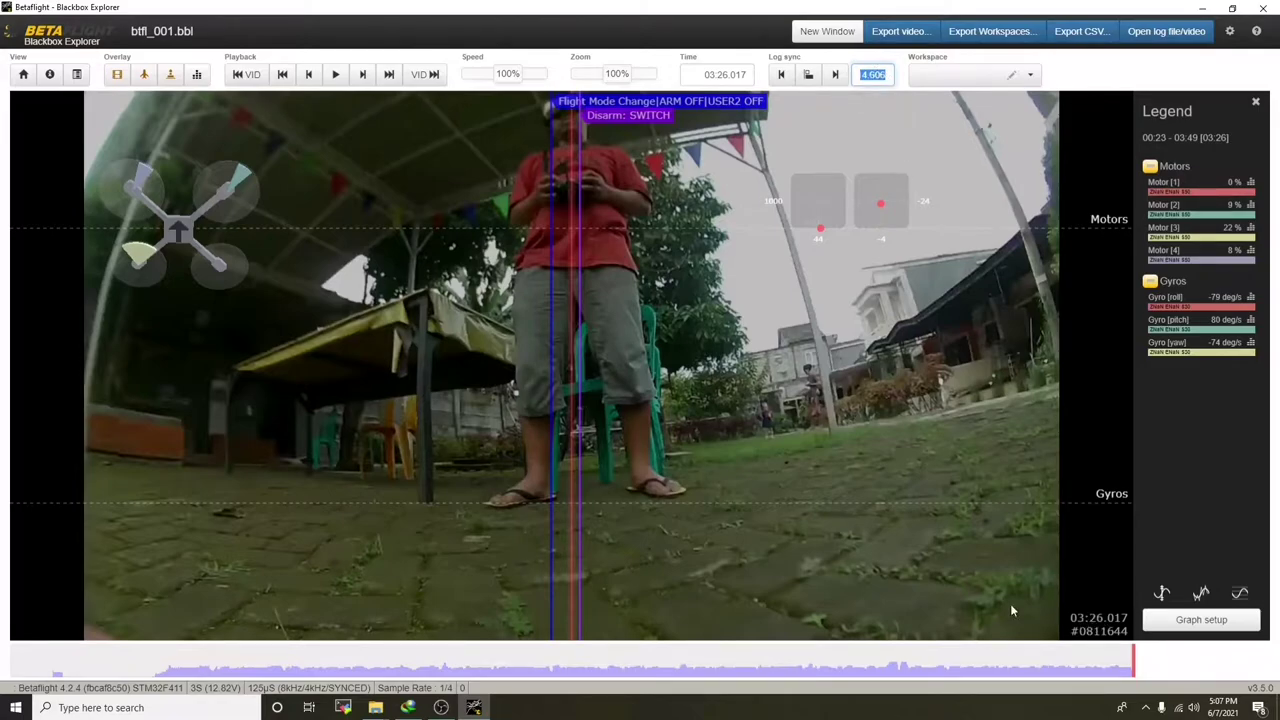
Launch gp.exe from the RSGO folder and load Rc Vid 0040.mp4 as its video file.
left_click(375, 707)
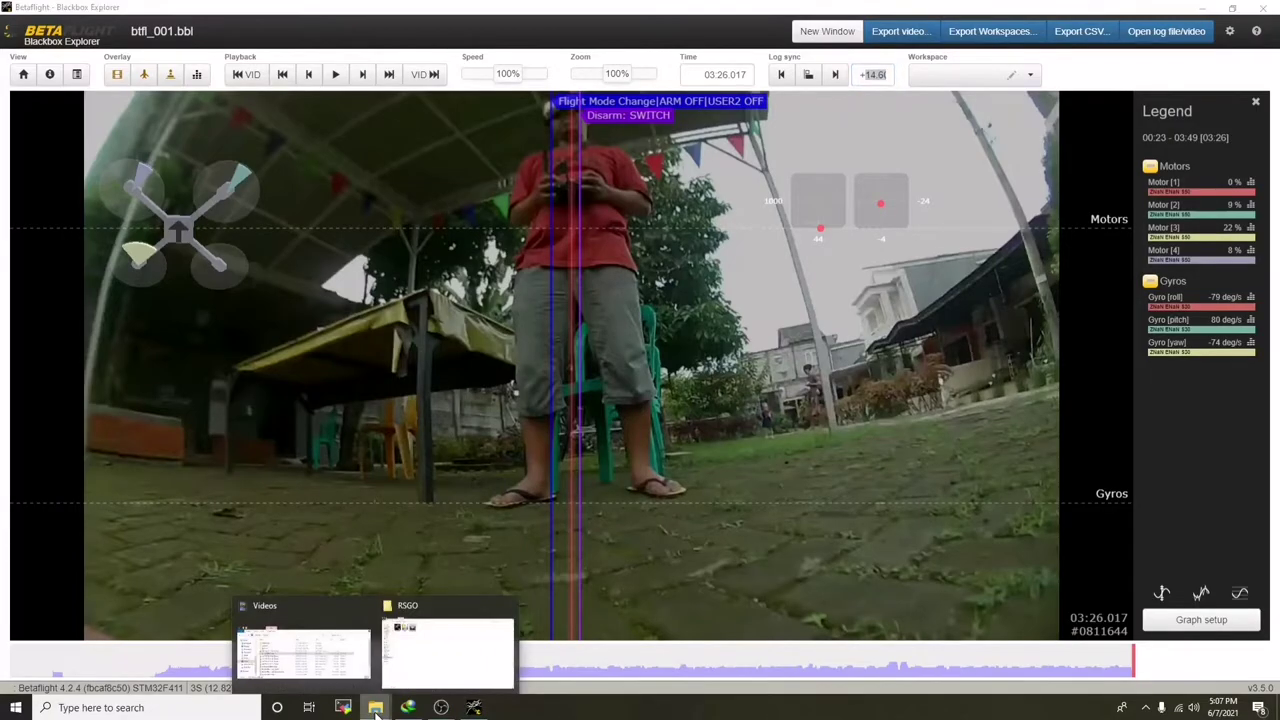
left_click(418, 664)
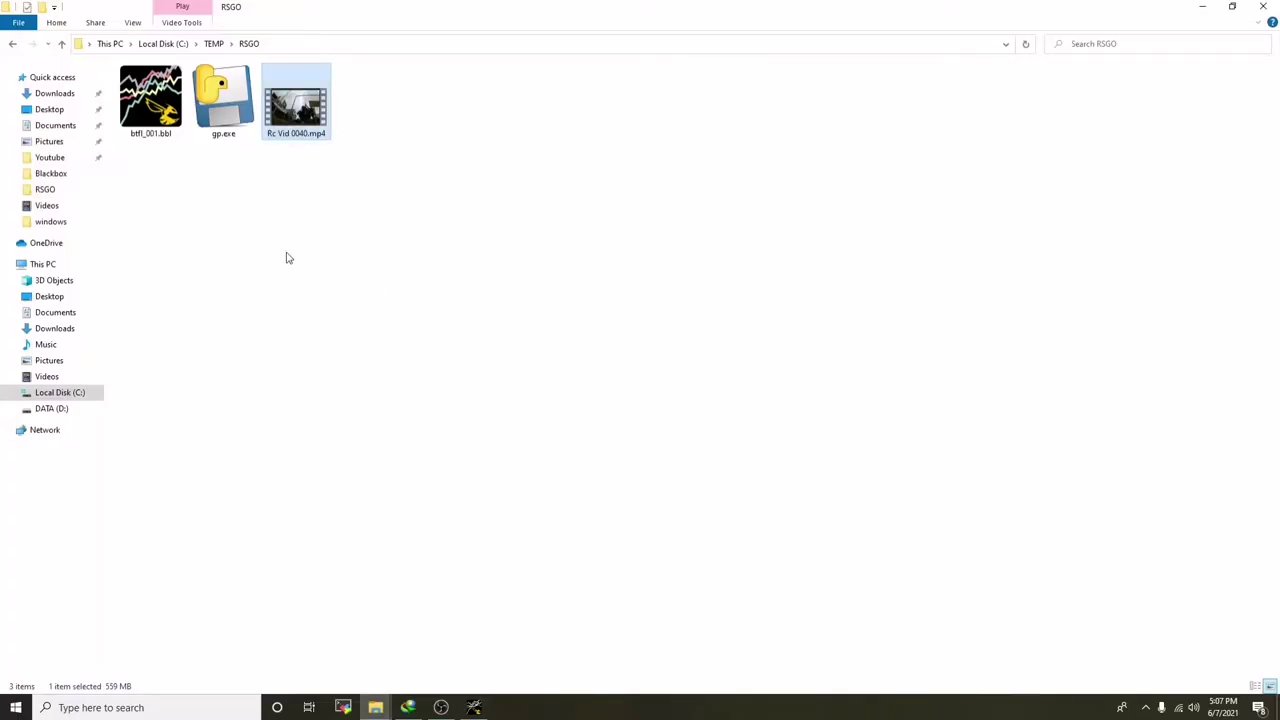
left_click(221, 100)
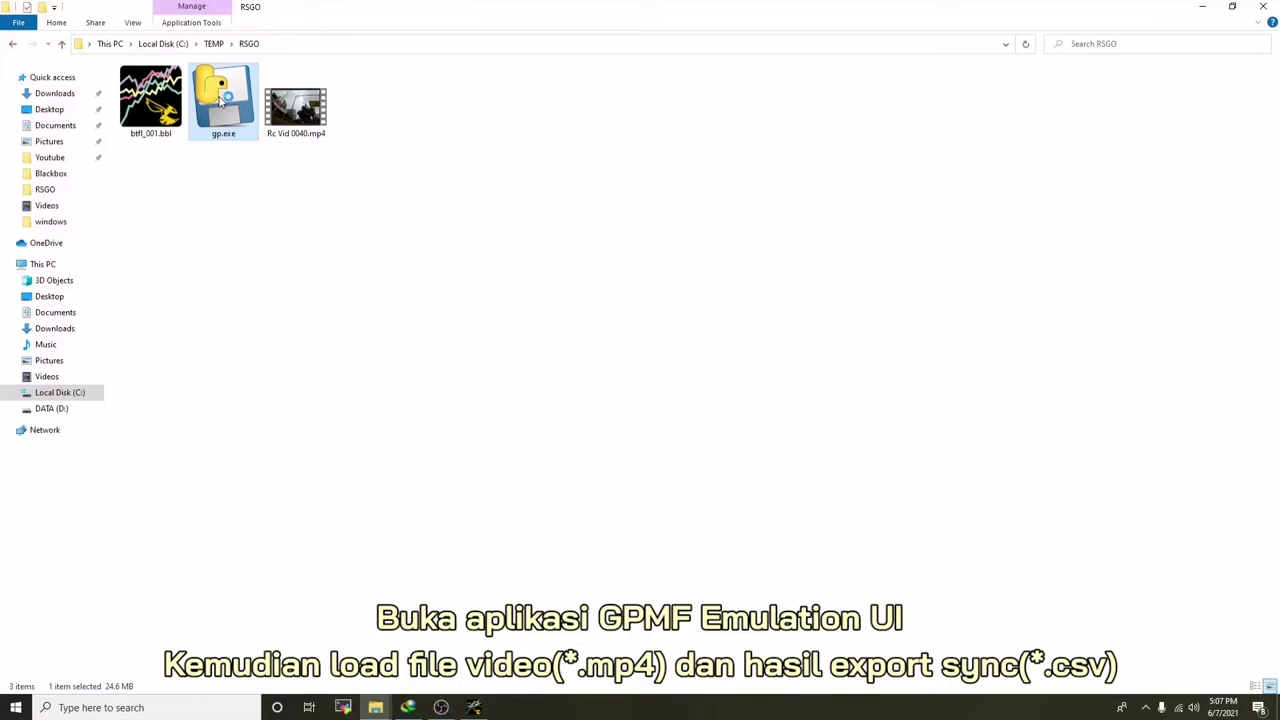
left_click_drag(190, 48, 397, 113)
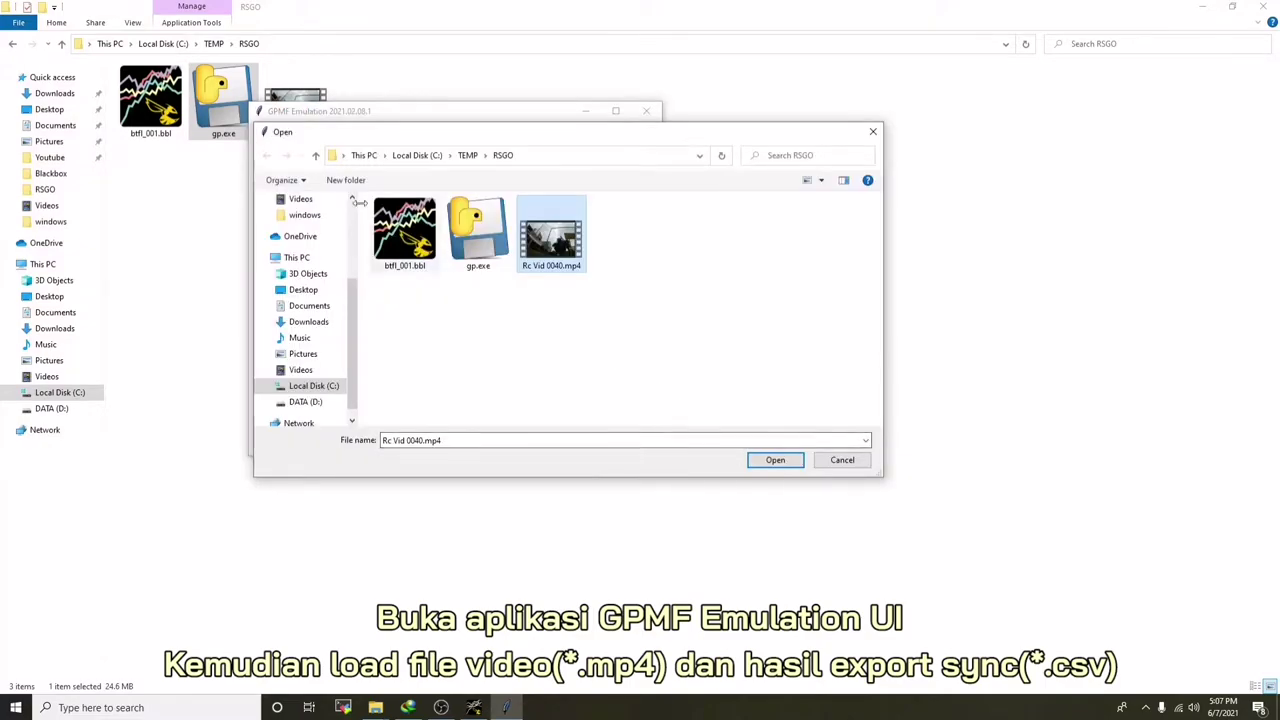
left_click(769, 463)
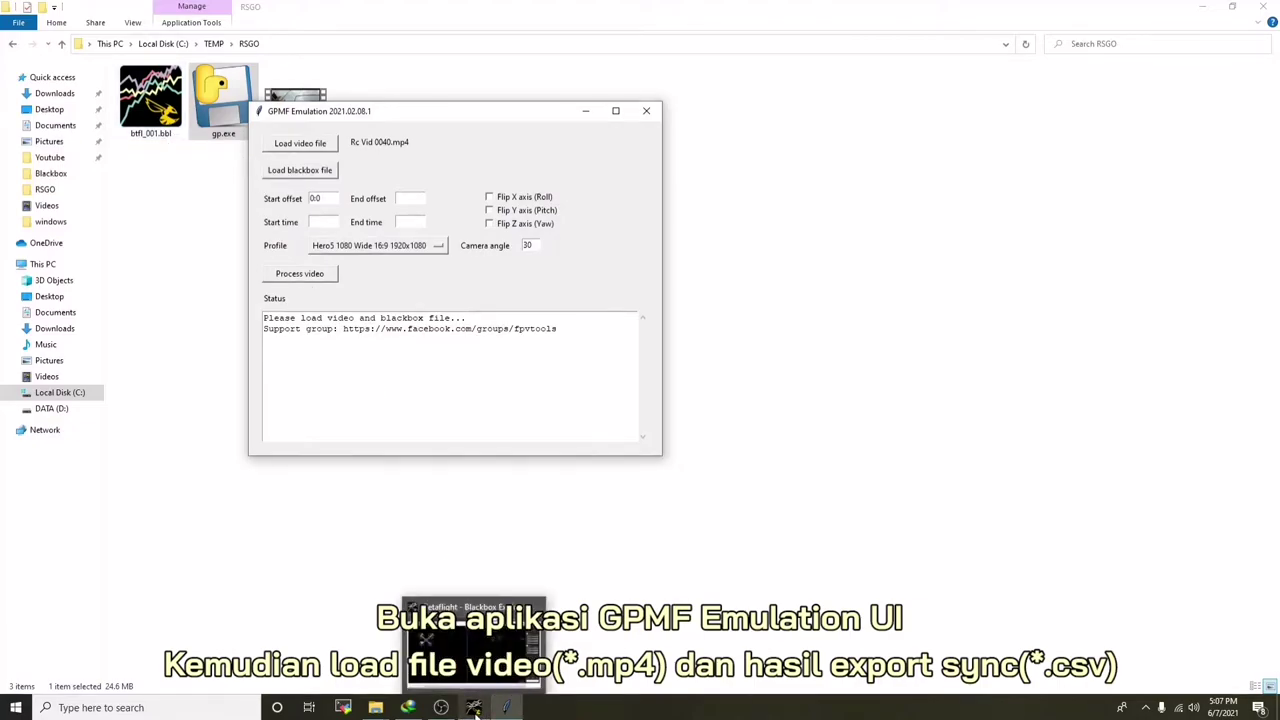
Switch to Betaflight Blackbox Explorer and export the log as btfl_001.bbl.csv into the RSGO folder.
left_click(476, 712)
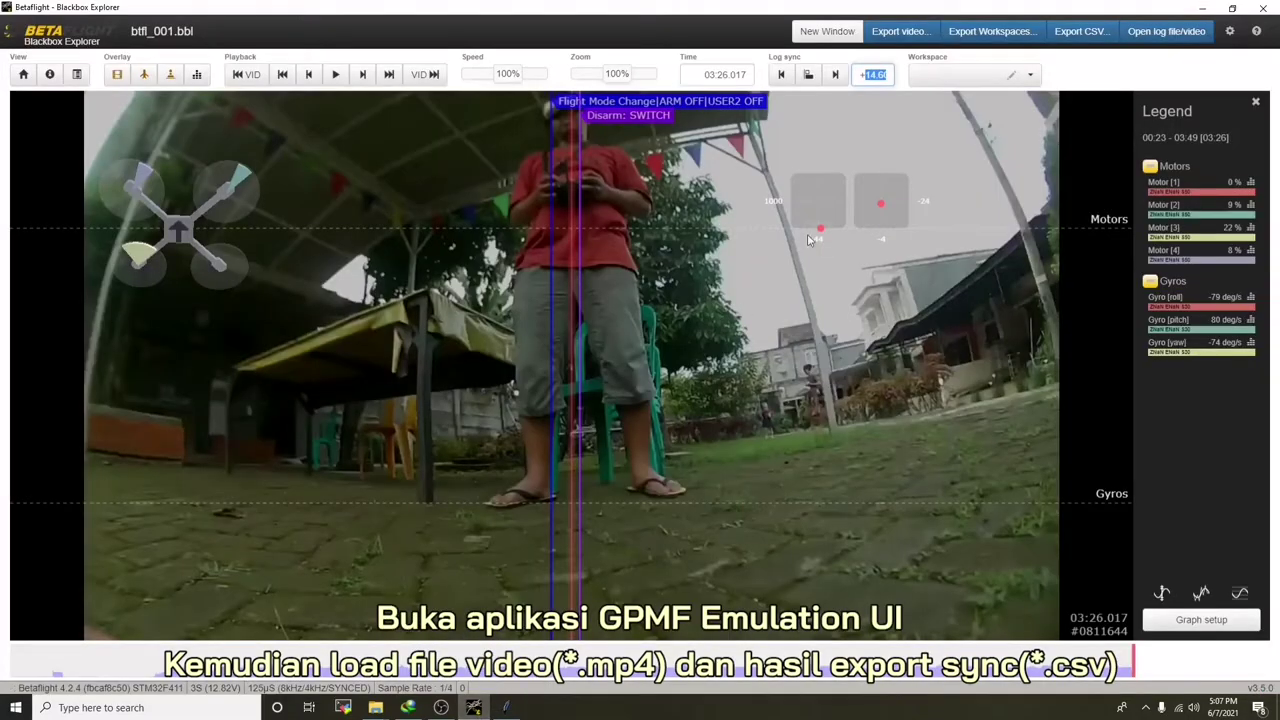
left_click(1088, 32)
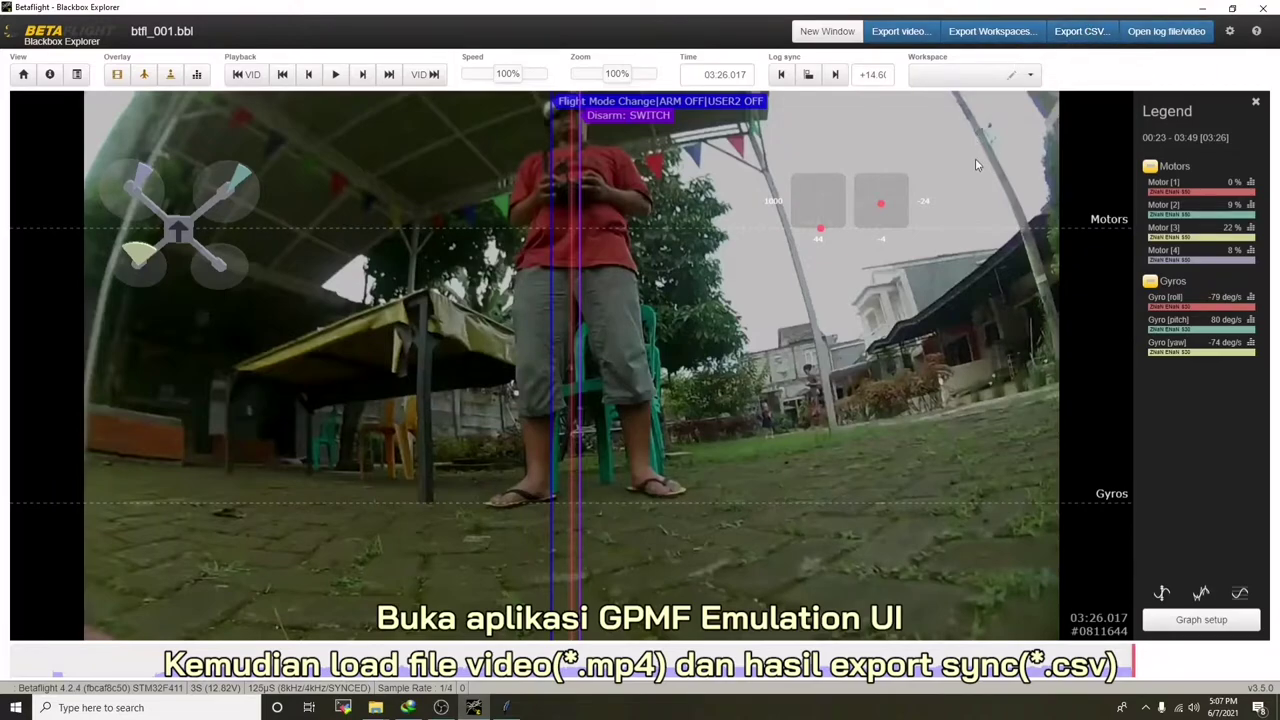
left_click(1083, 33)
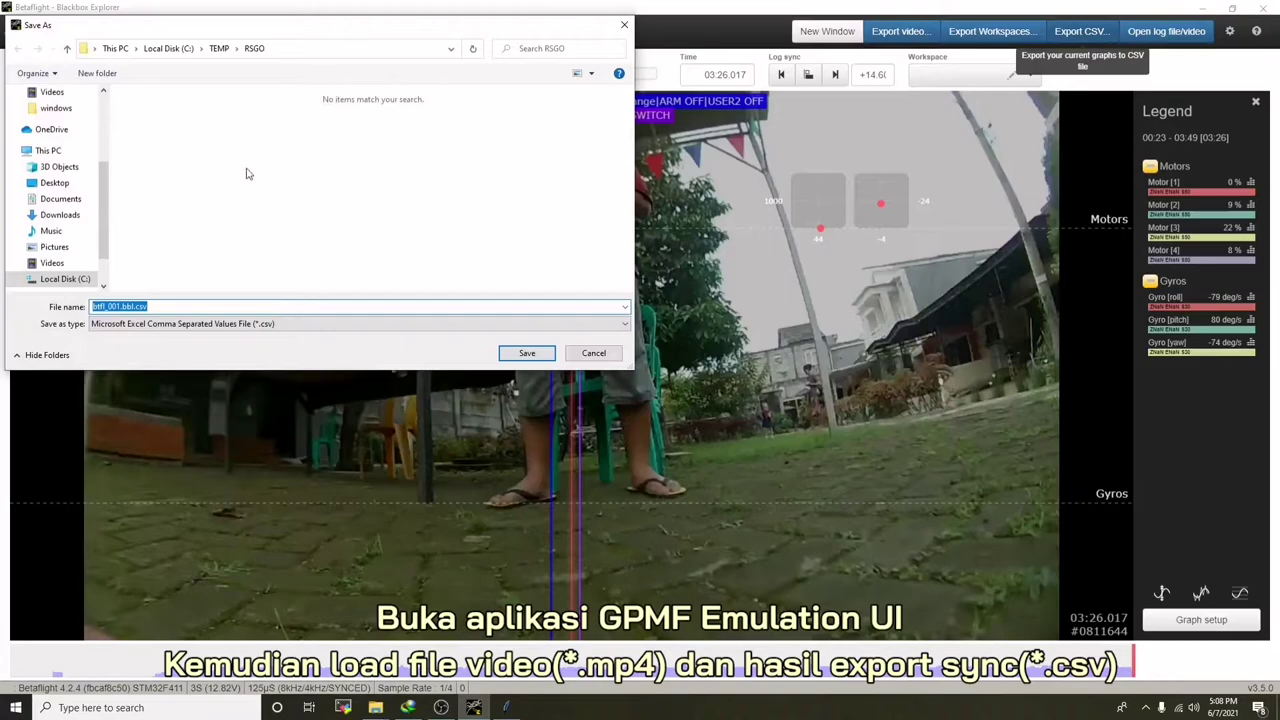
left_click(527, 353)
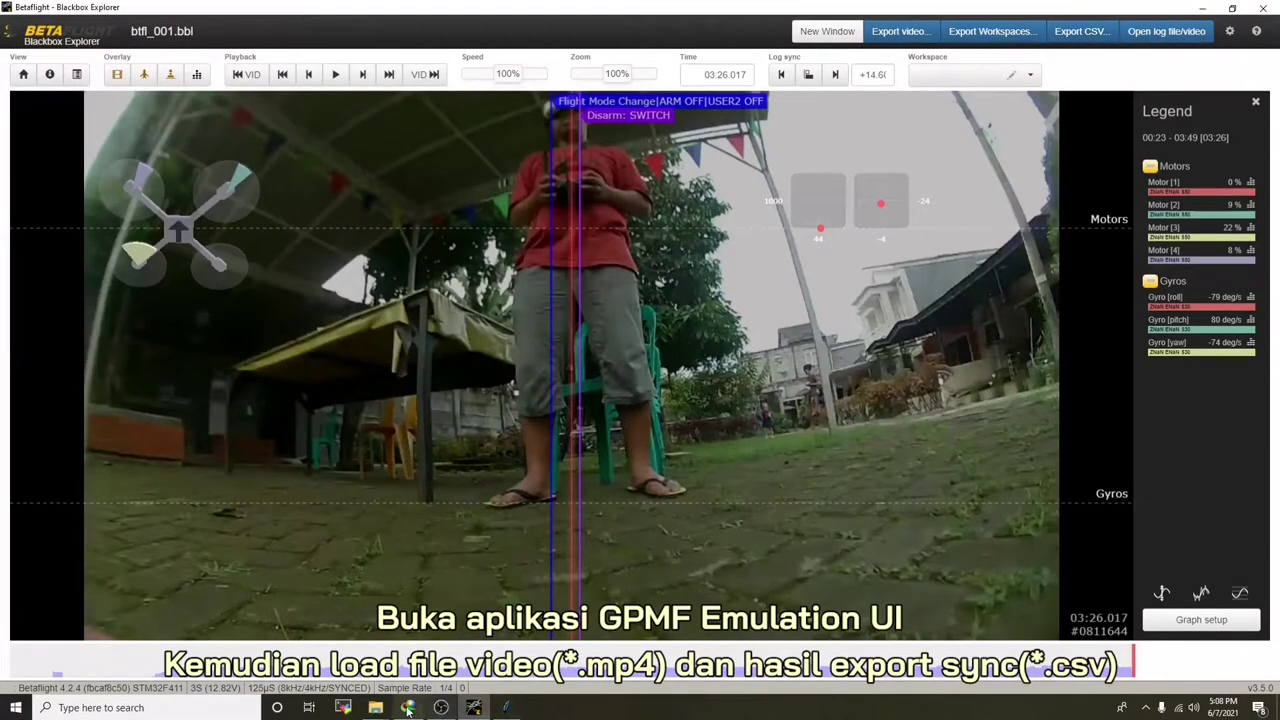
Return to GPMF Emulation and load btfl_001.bbl.csv as the blackbox file.
mouse_move(387, 710)
left_click(506, 707)
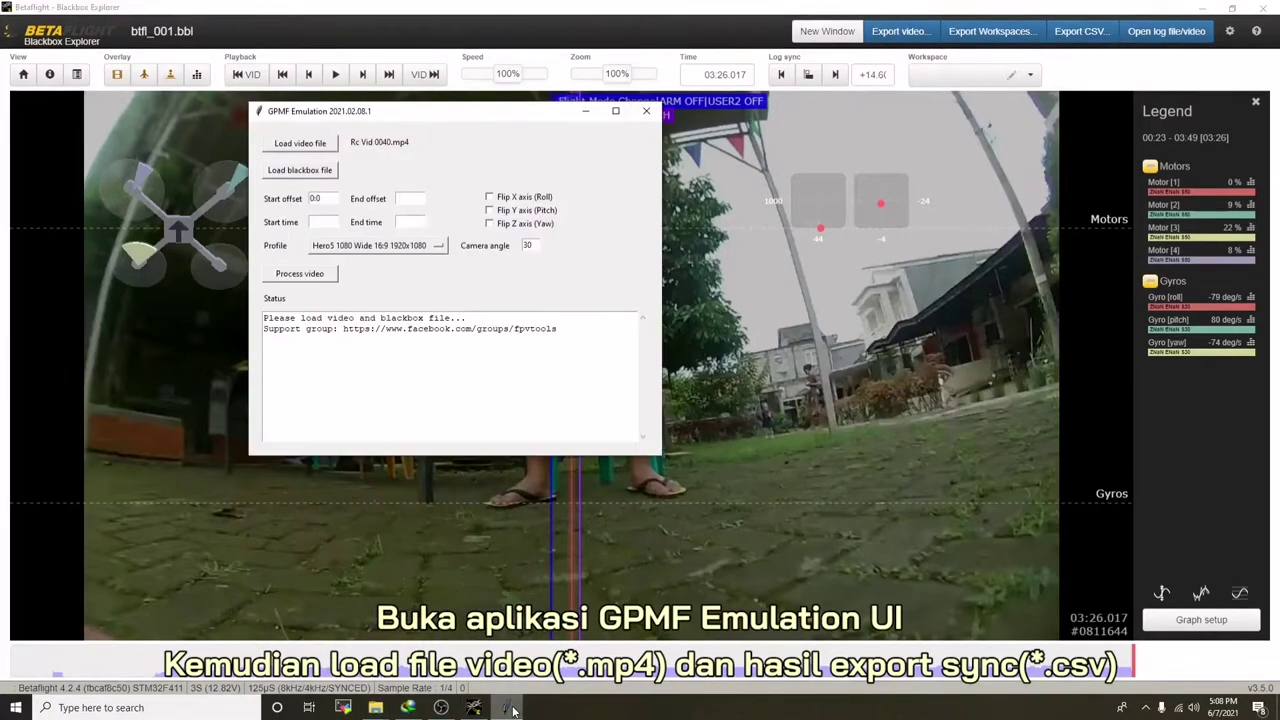
left_click(304, 174)
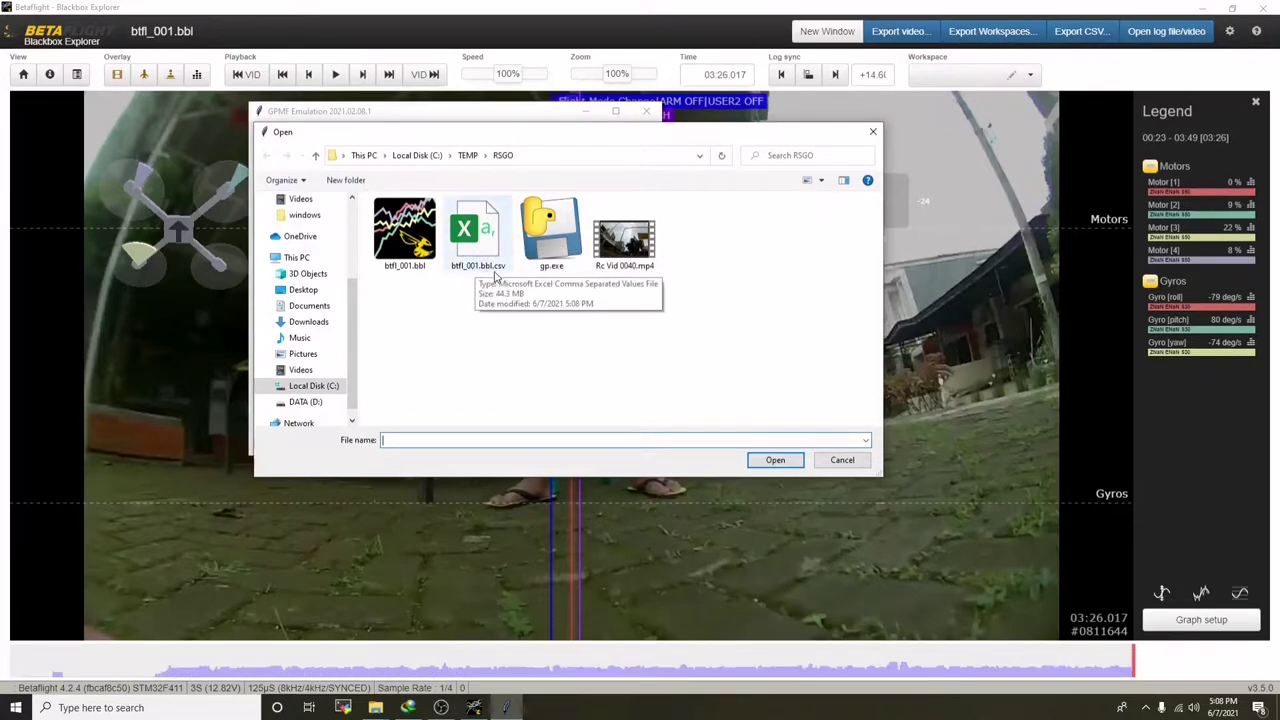
left_click(478, 235)
left_click(772, 459)
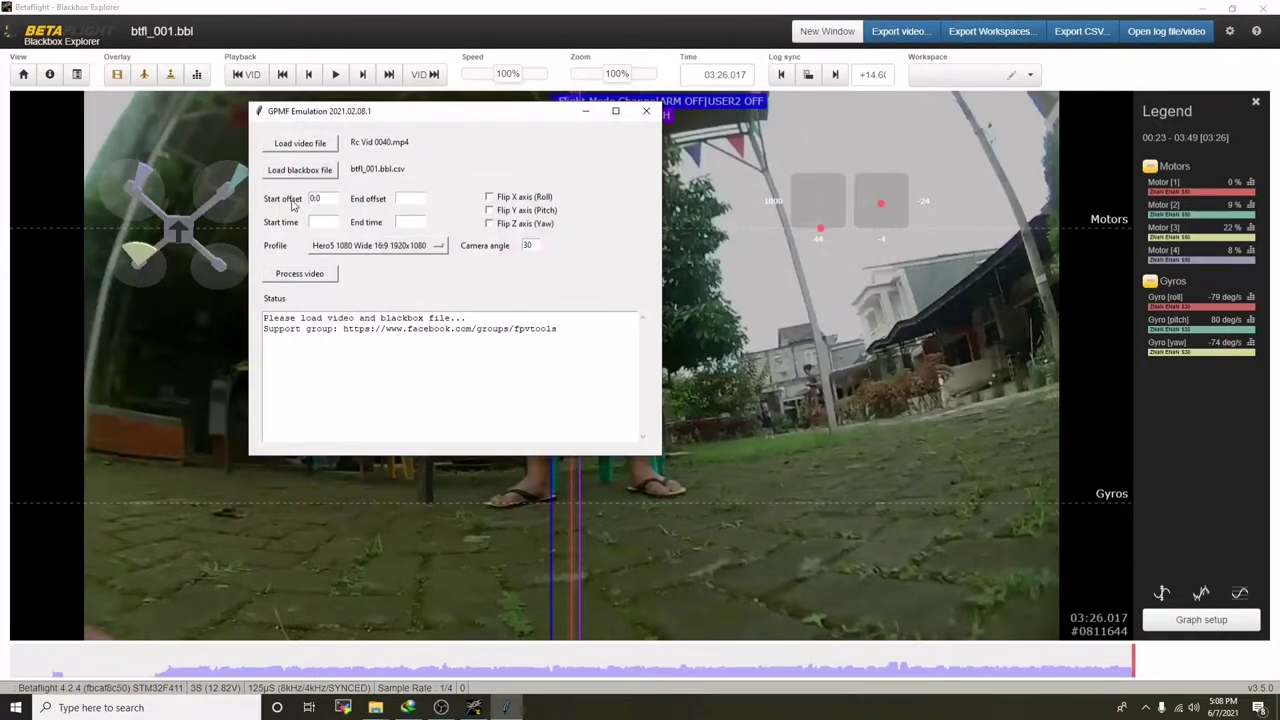
Transfer the log sync offset to GPMF Emulation: start and end offset +14.606, start time 0:00, end time 03:26.
left_click(859, 80)
left_click_drag(859, 80, 925, 94)
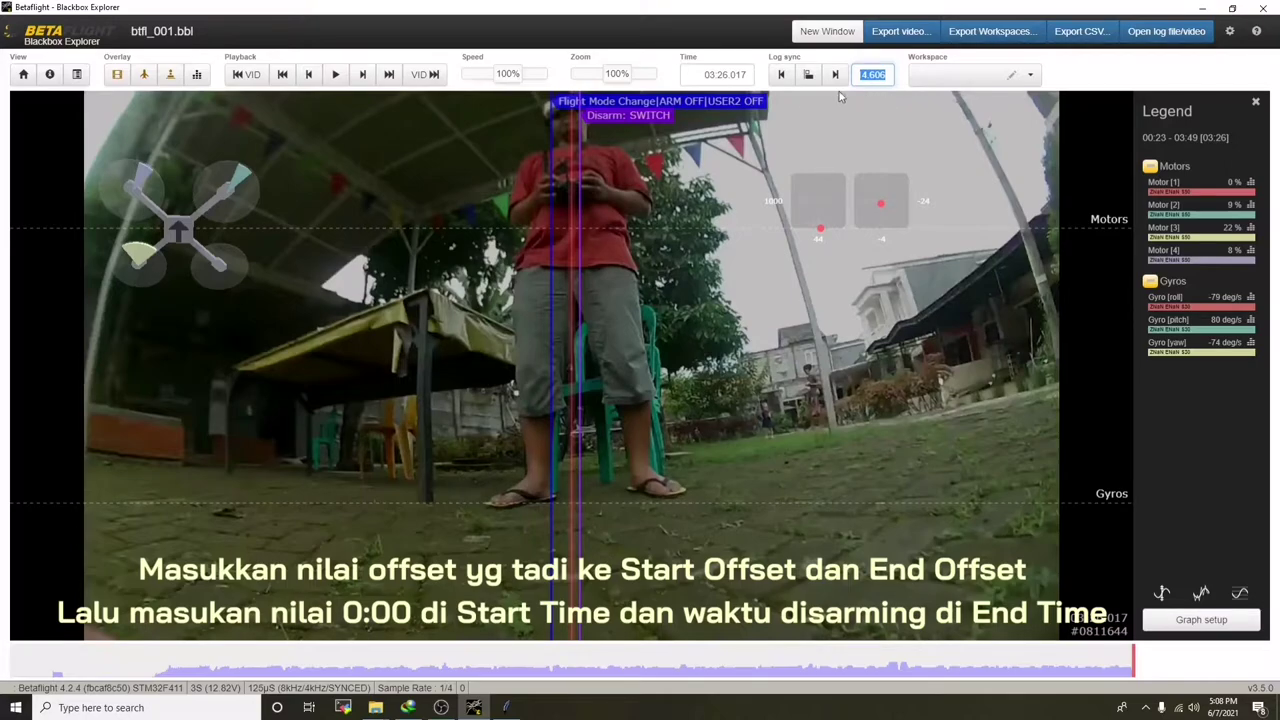
left_click(505, 707)
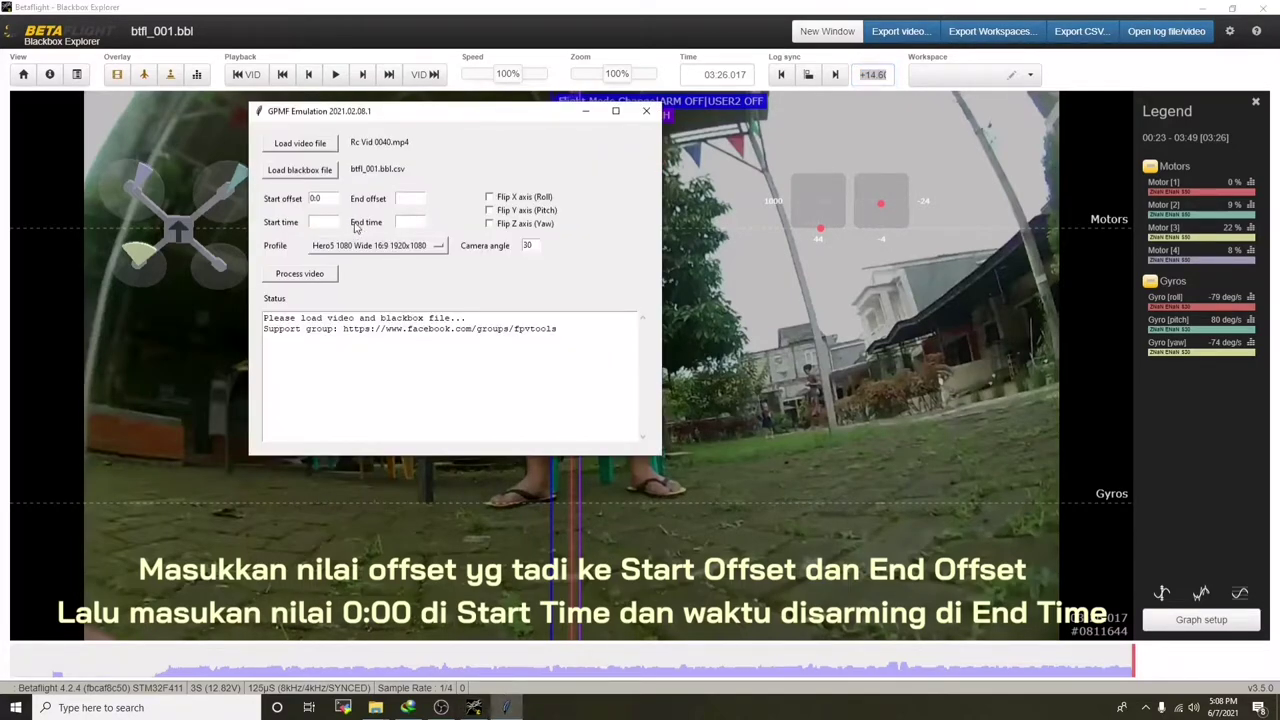
type("+14.606")
type("+14.606")
left_click(412, 221)
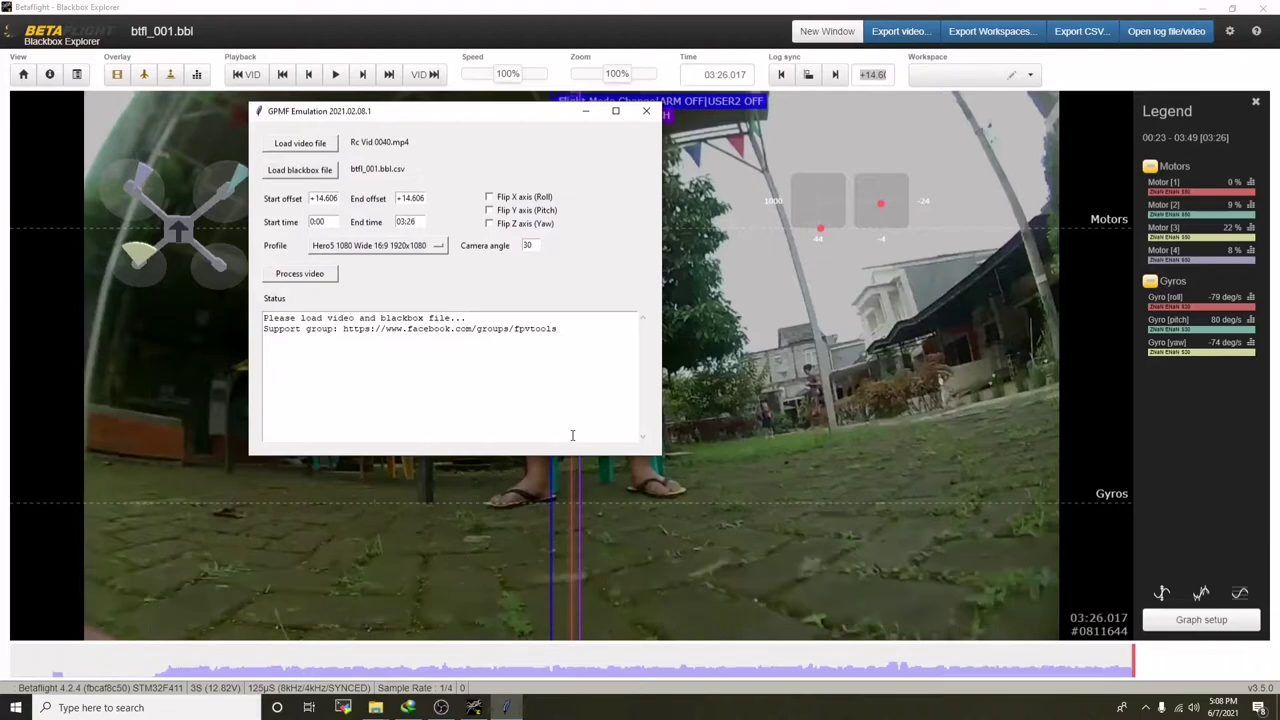
Choose the profile Session5 1440 Wide 4:3 1920x1440 and set the camera angle to 15.
left_click(402, 248)
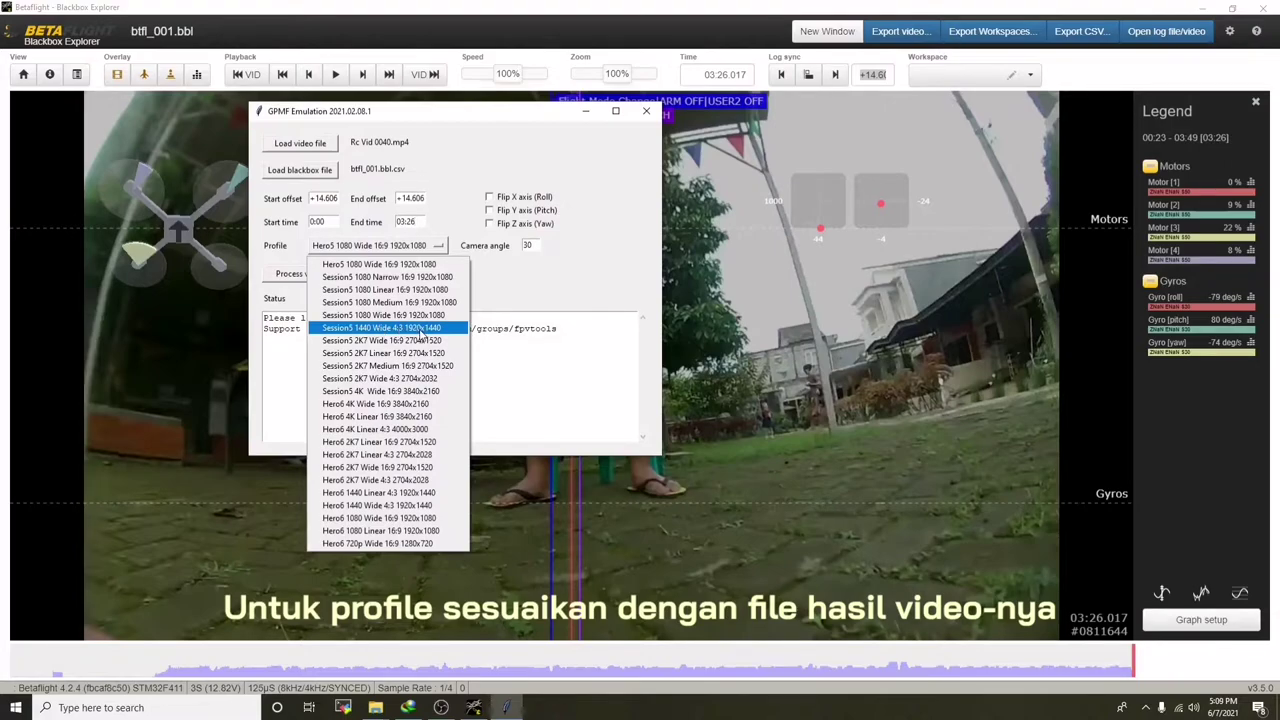
left_click(420, 330)
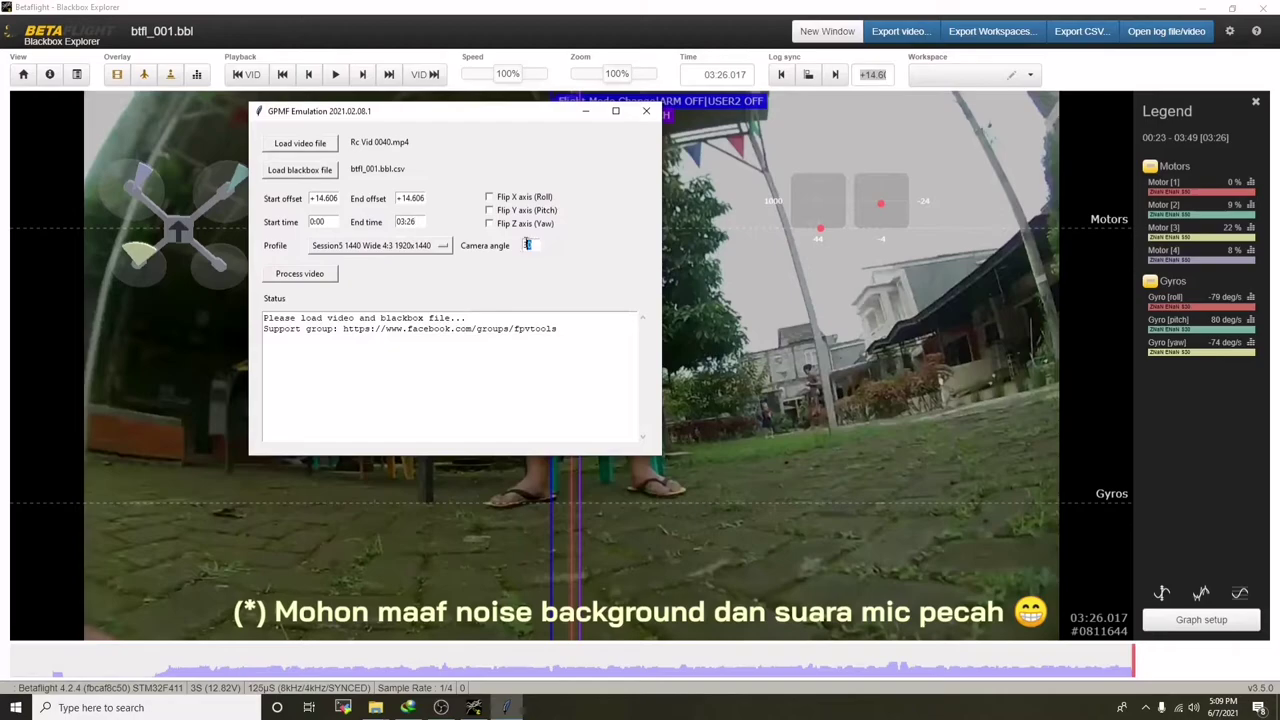
left_click_drag(533, 245, 509, 247)
type("15")
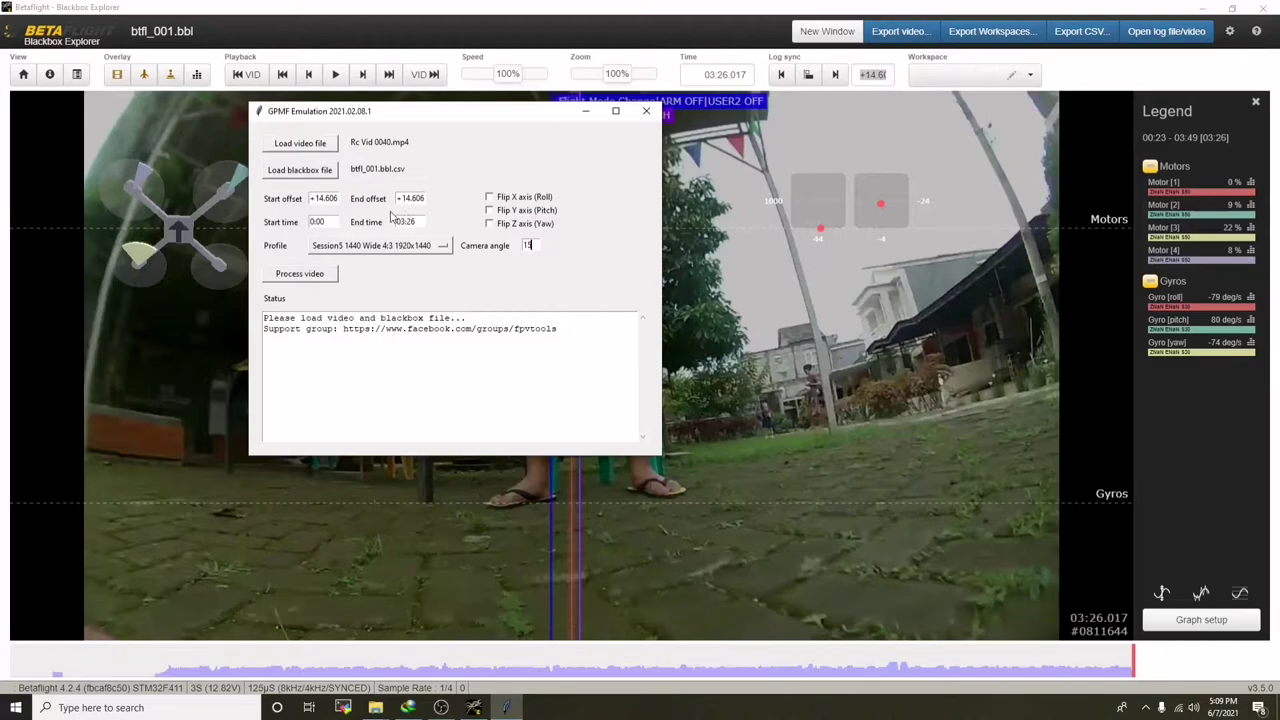
Process the video and check the generated file's name at the end of the status log.
left_click(319, 283)
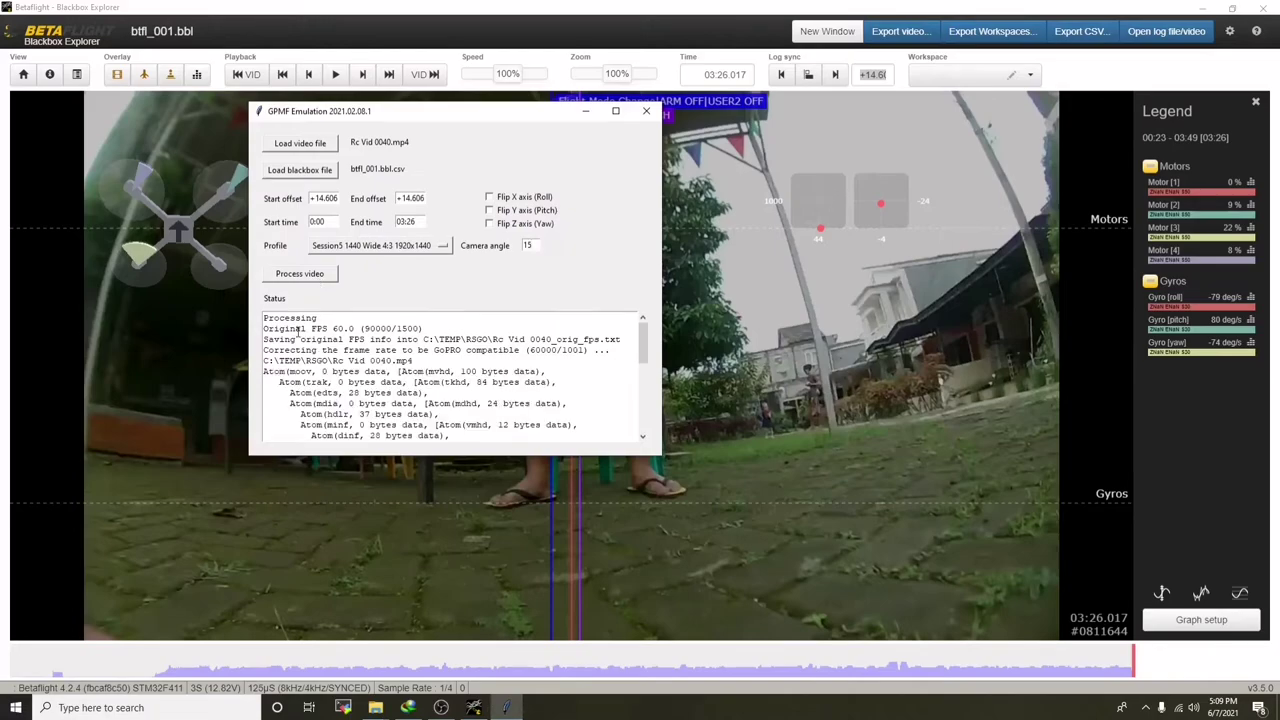
scroll(600, 420, "down", 6)
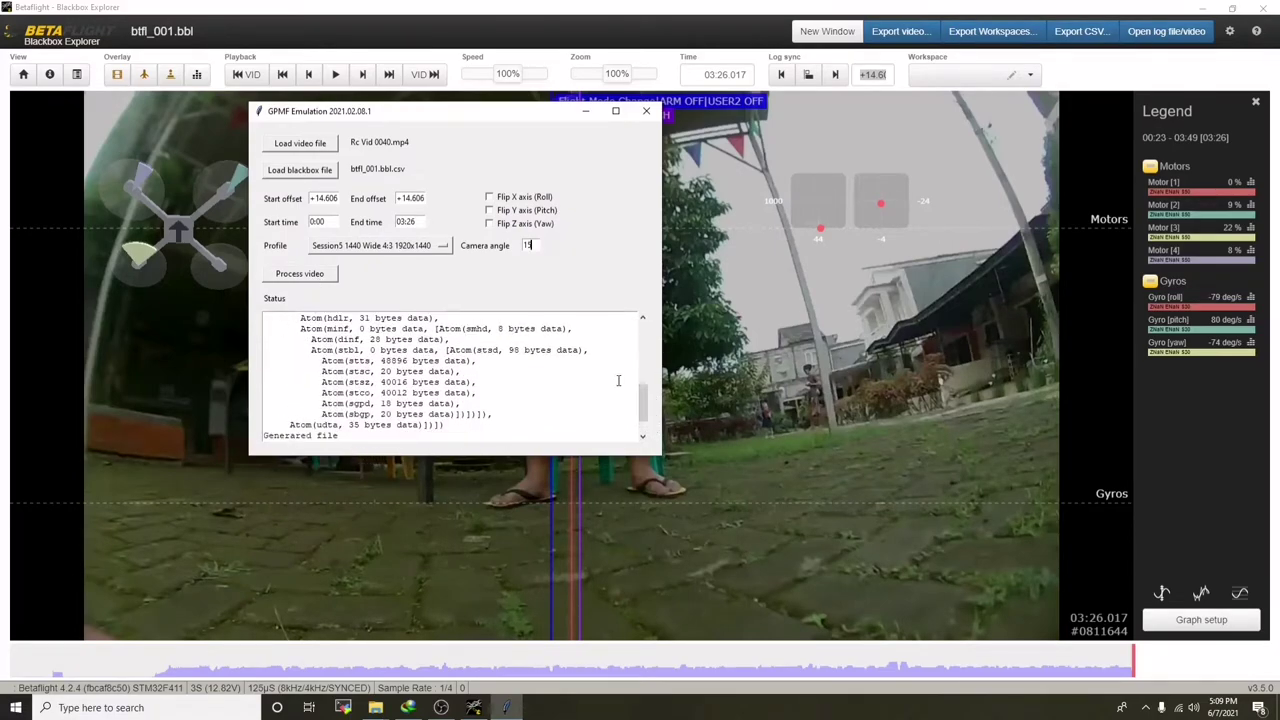
left_click_drag(267, 426, 366, 413)
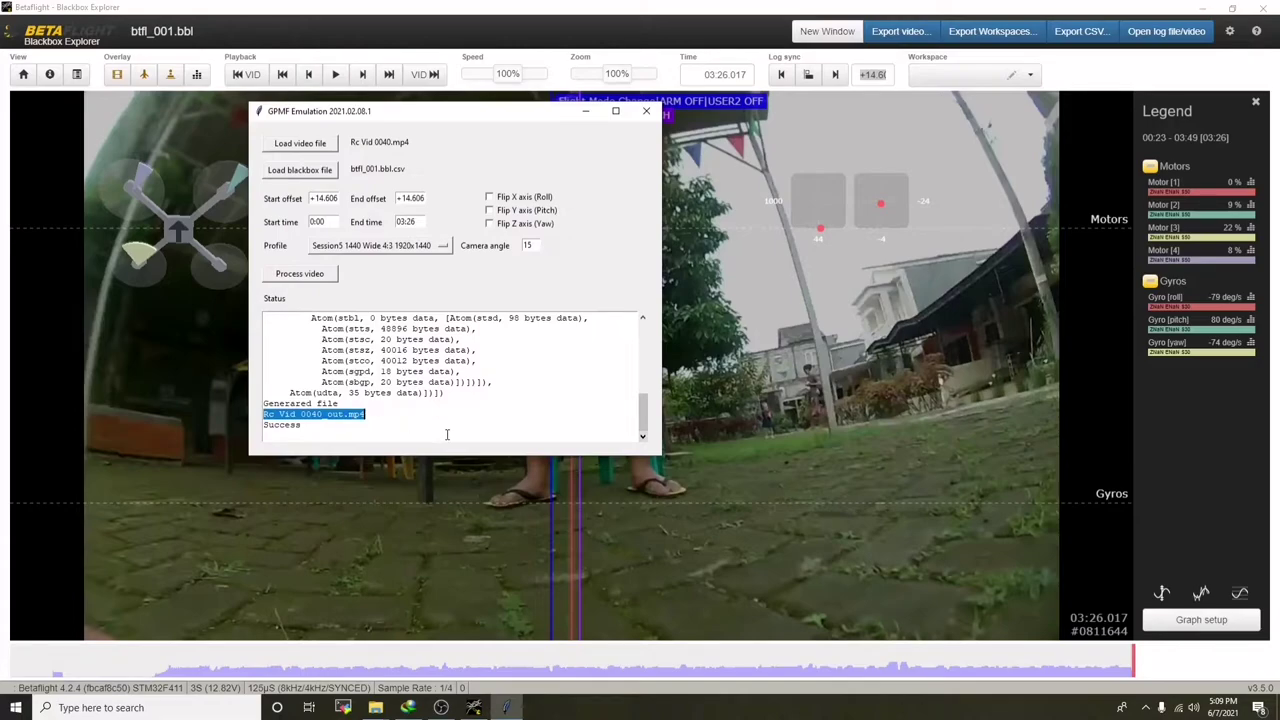
Locate the processed video Rc Vid 0040_out.mp4 in the RSGO folder.
left_click(375, 707)
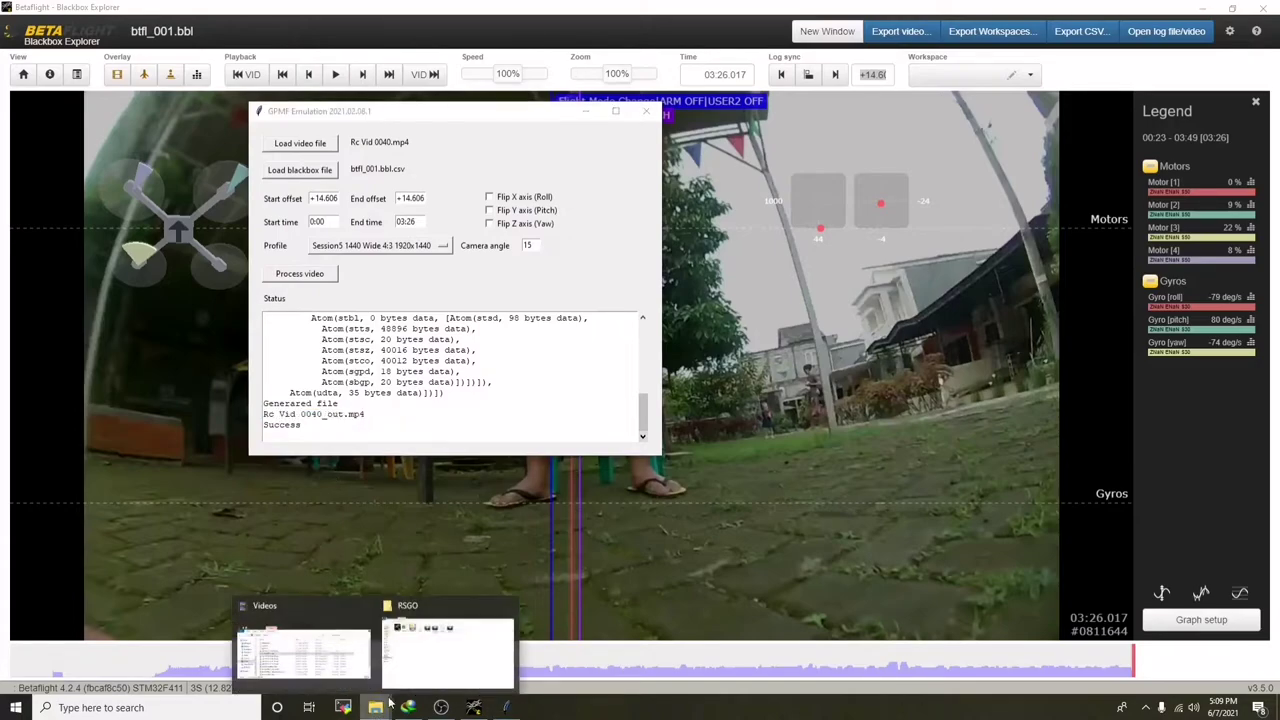
left_click(412, 648)
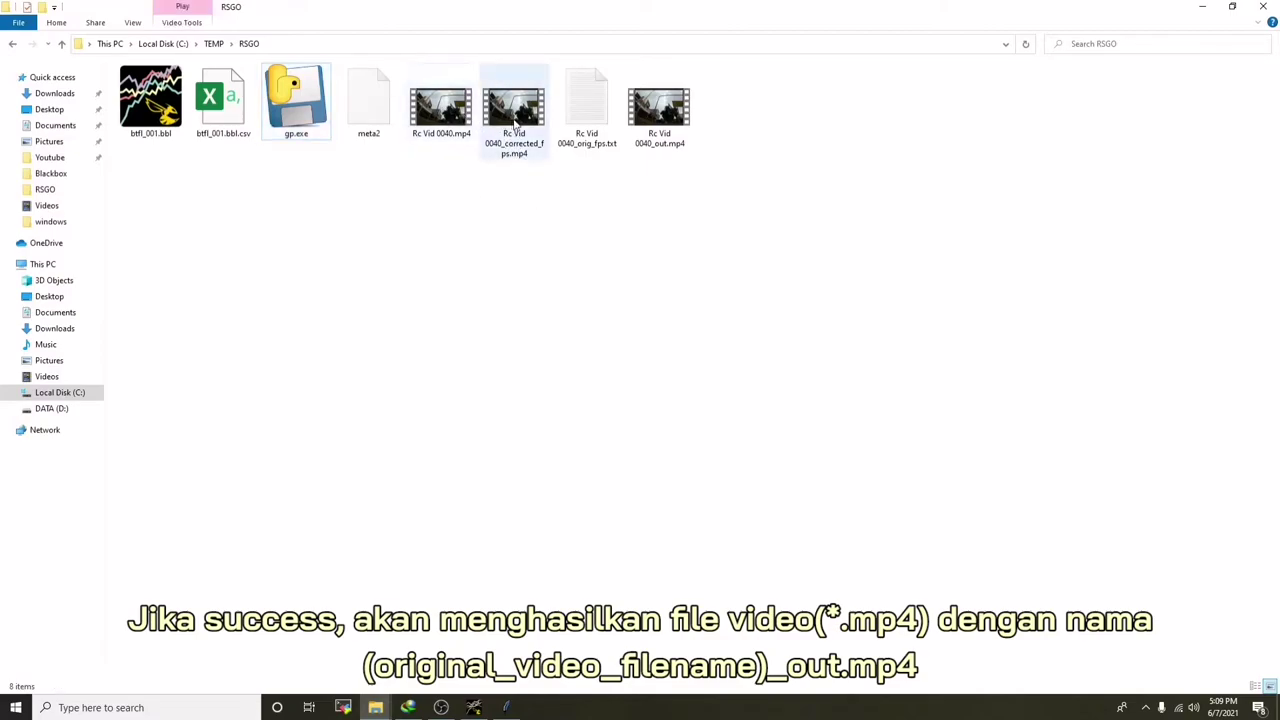
mouse_move(645, 150)
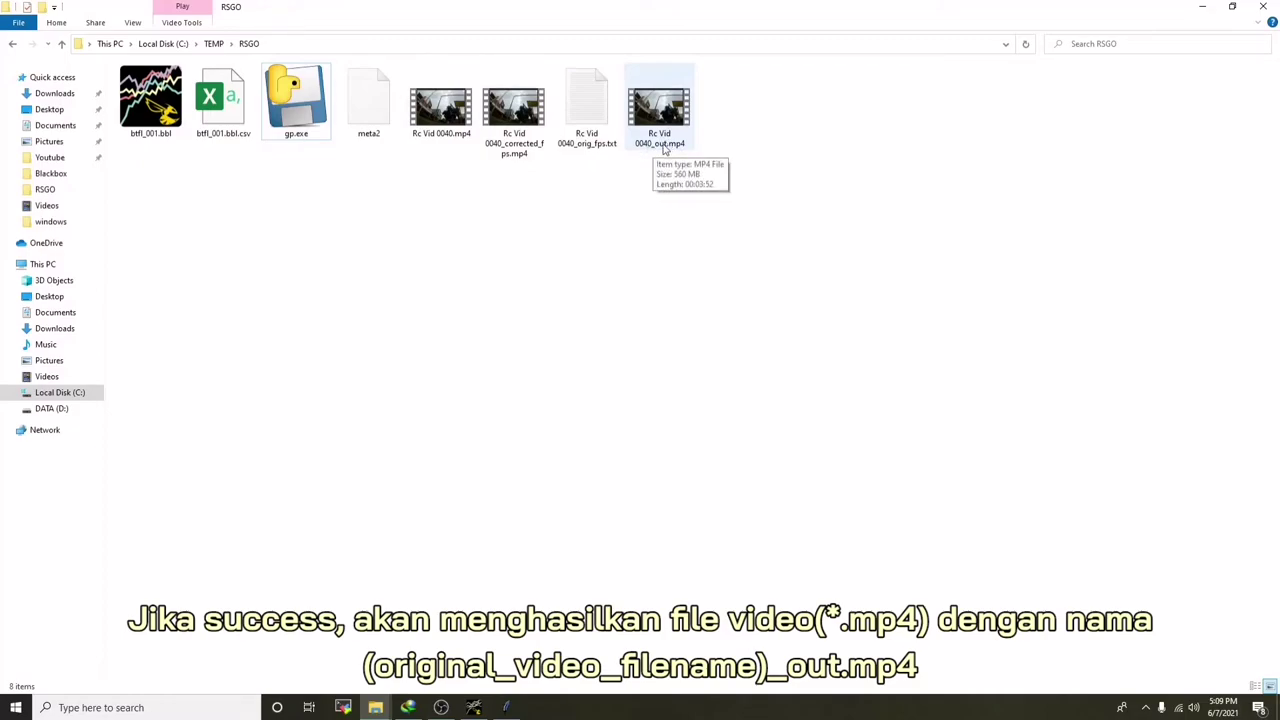
left_click(663, 148)
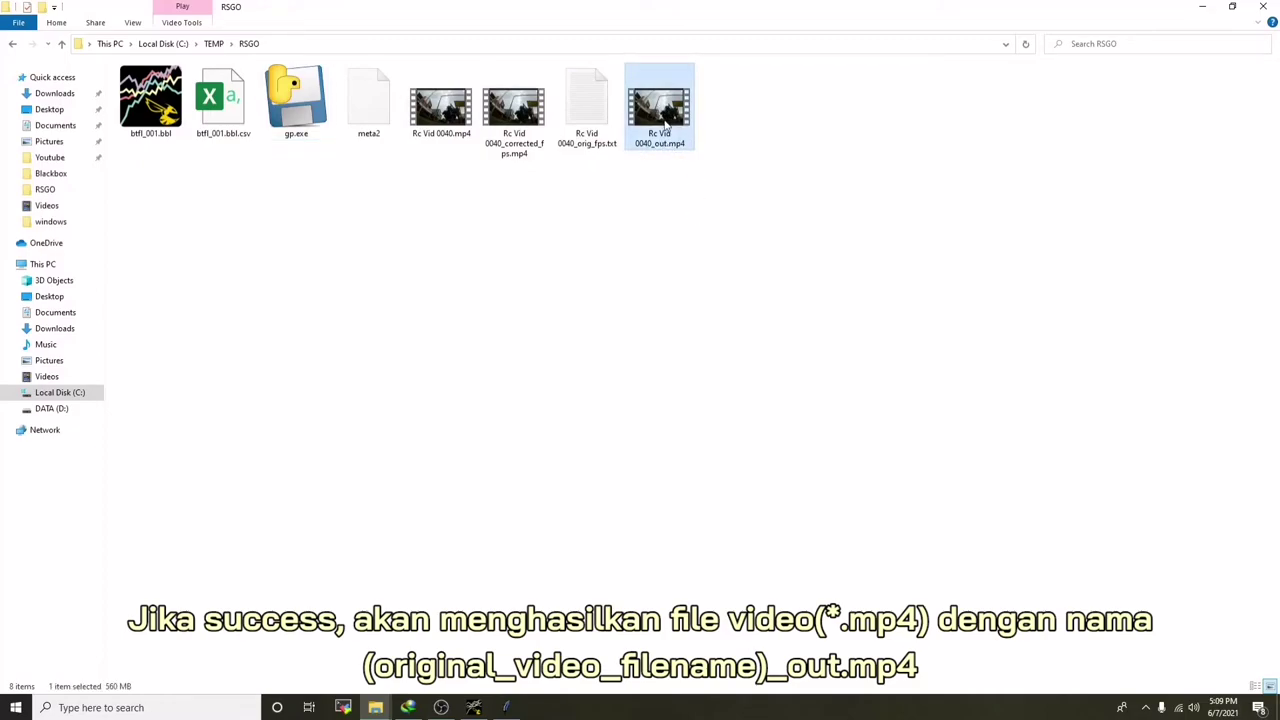
mouse_move(662, 122)
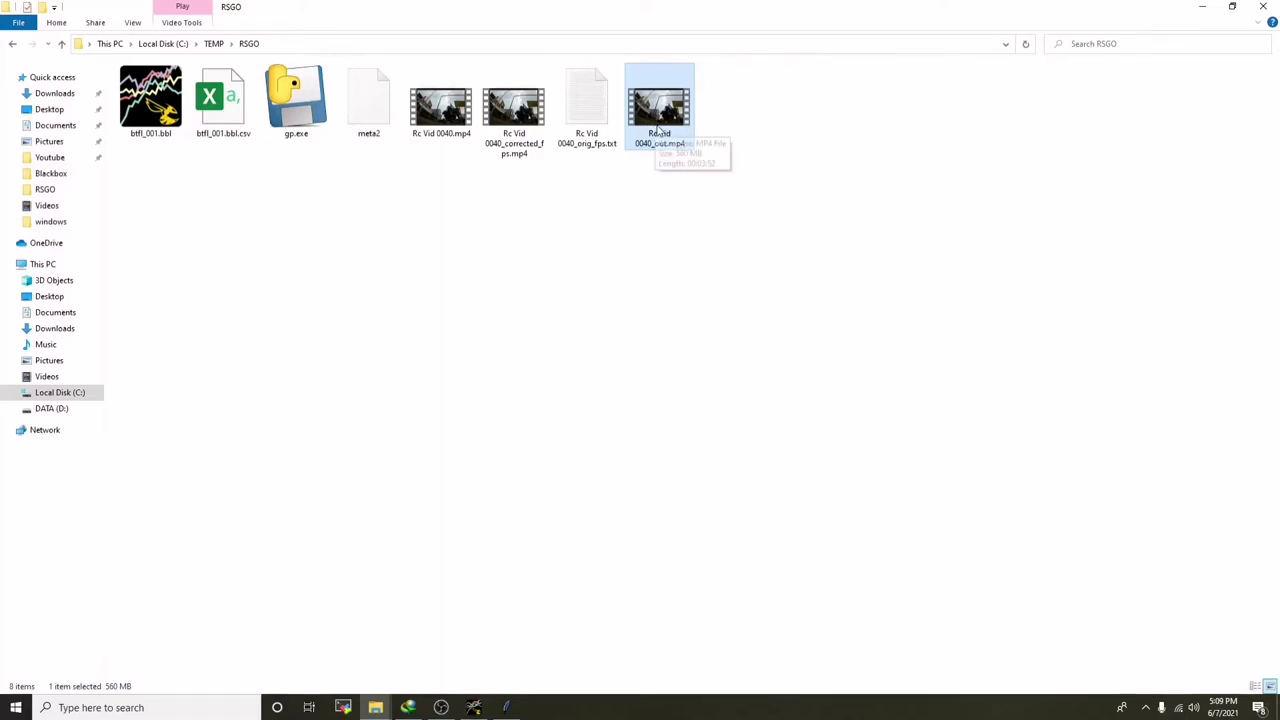
Launch ReelSteady GO and maximize its window.
left_click(198, 707)
type("reel")
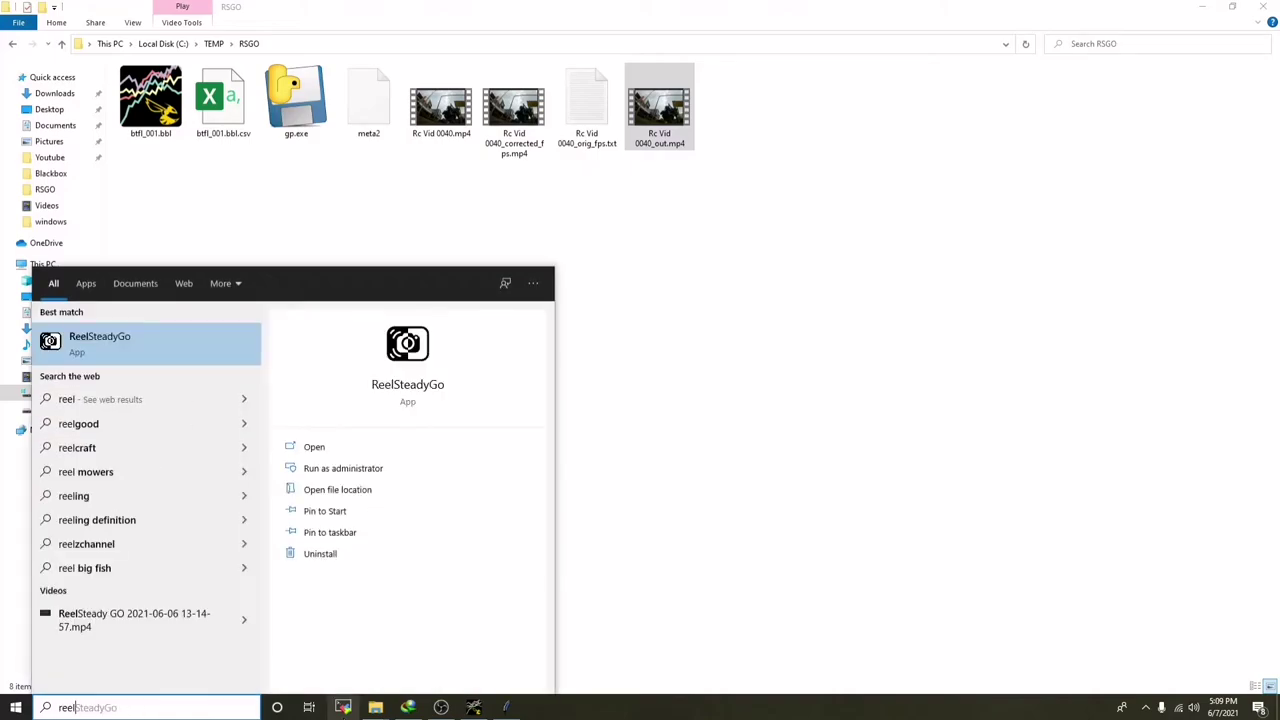
key("Return")
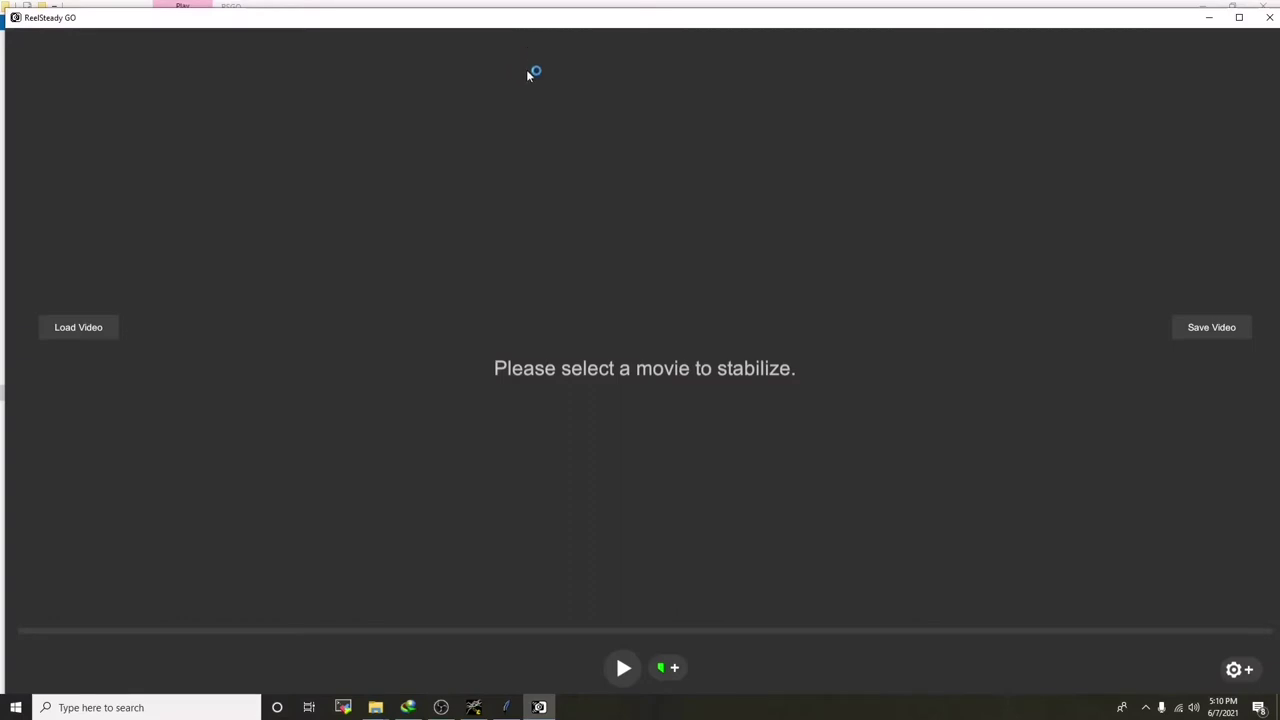
double_click(563, 20)
Load Rc Vid 0040_out.mp4 from the RSGO folder for stabilization.
left_click(86, 320)
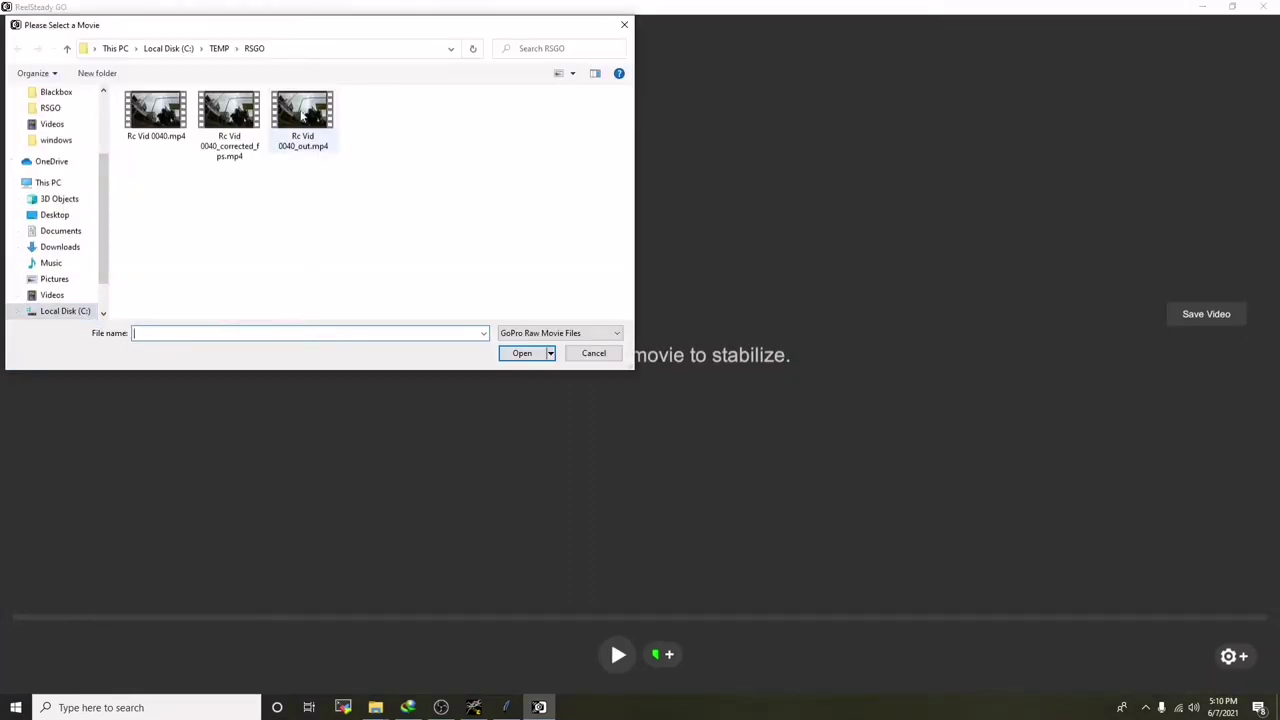
left_click(302, 114)
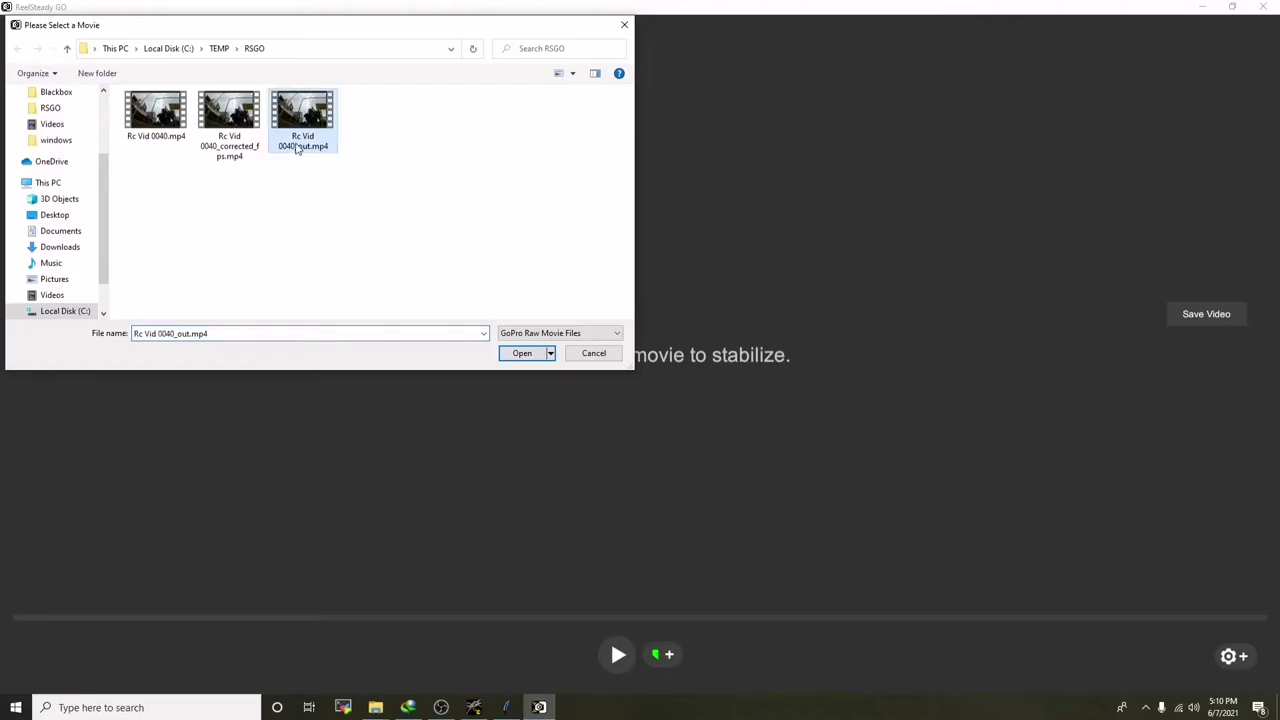
left_click(515, 360)
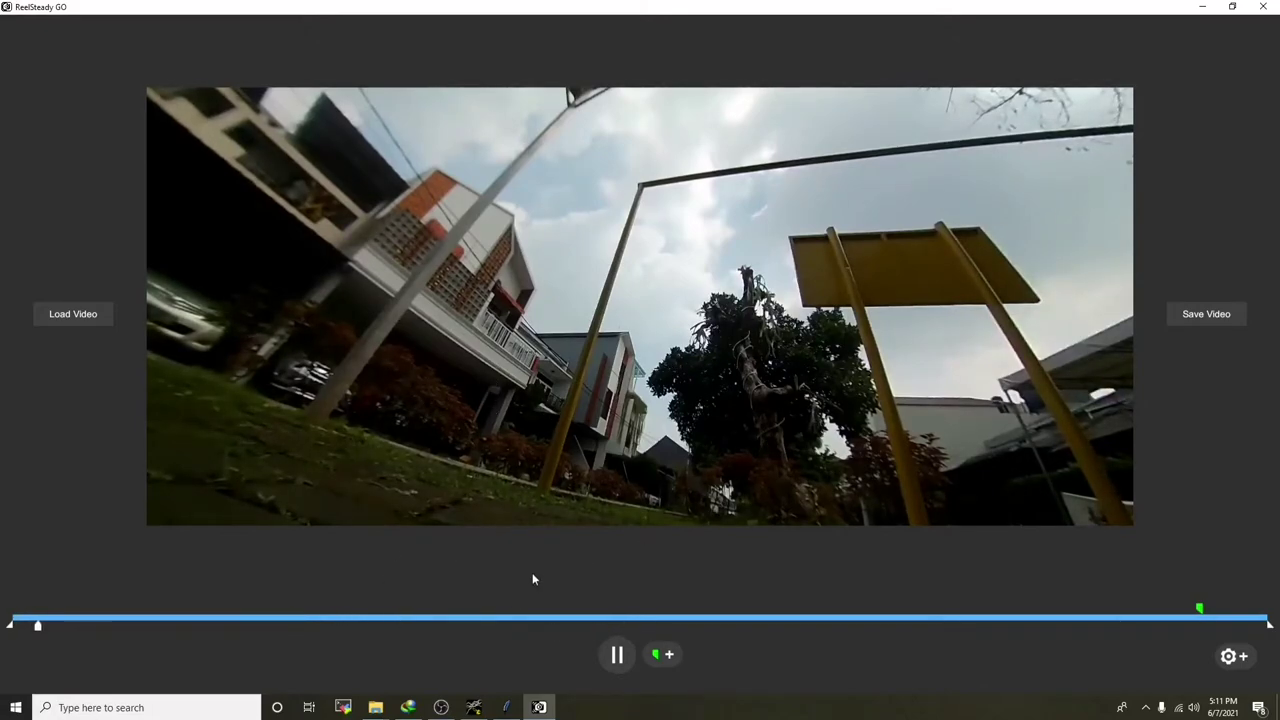
Scrub through the stabilized playback and add sync points about a third of the way through and shortly before the existing late one.
left_click(408, 624)
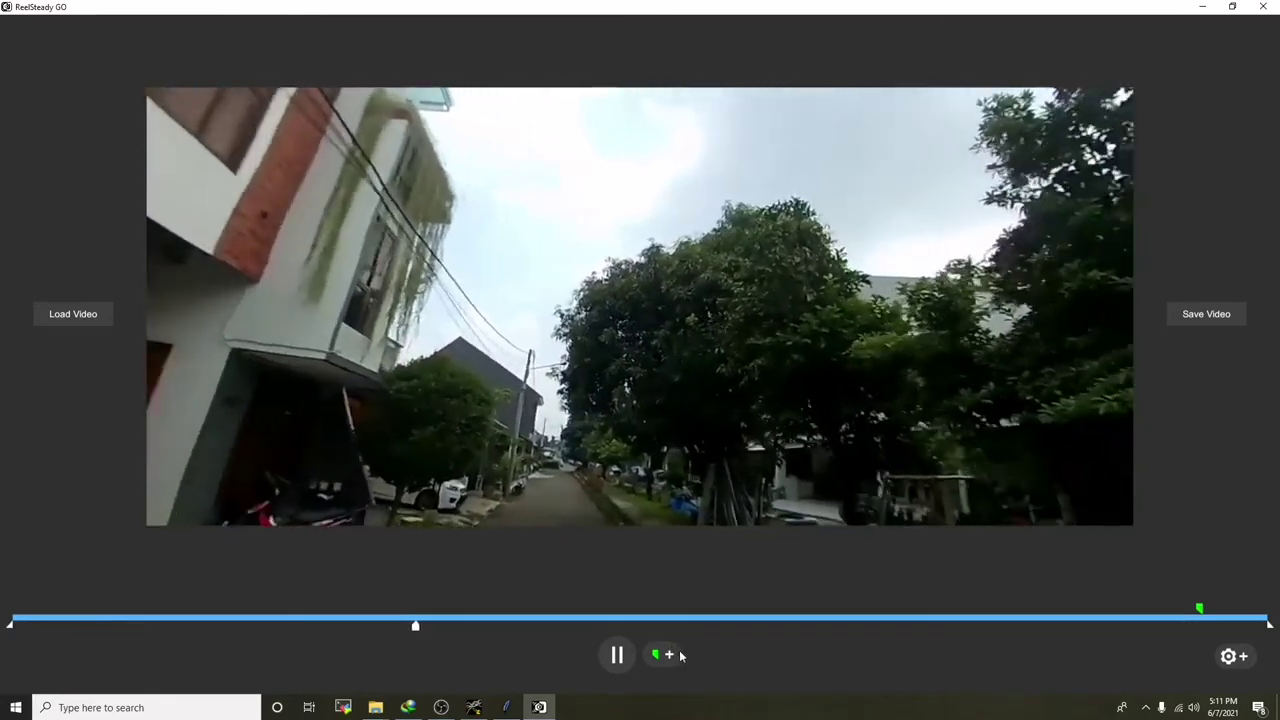
left_click(668, 654)
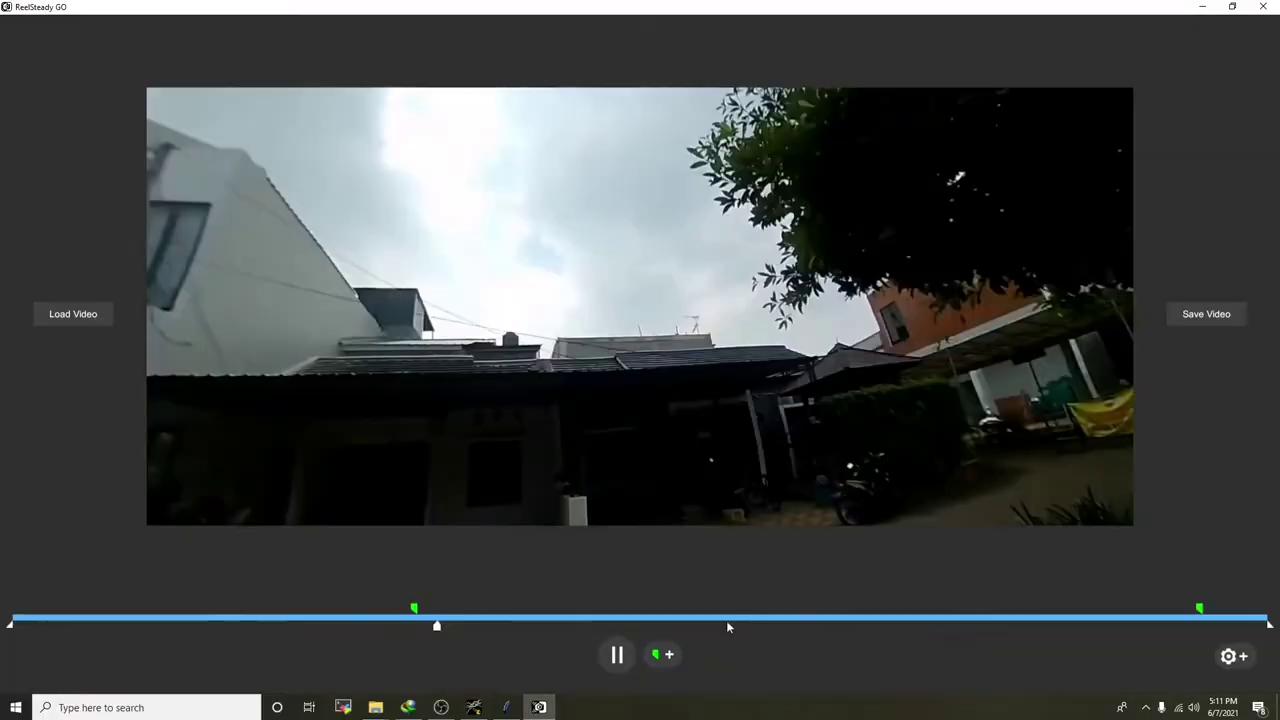
left_click(862, 621)
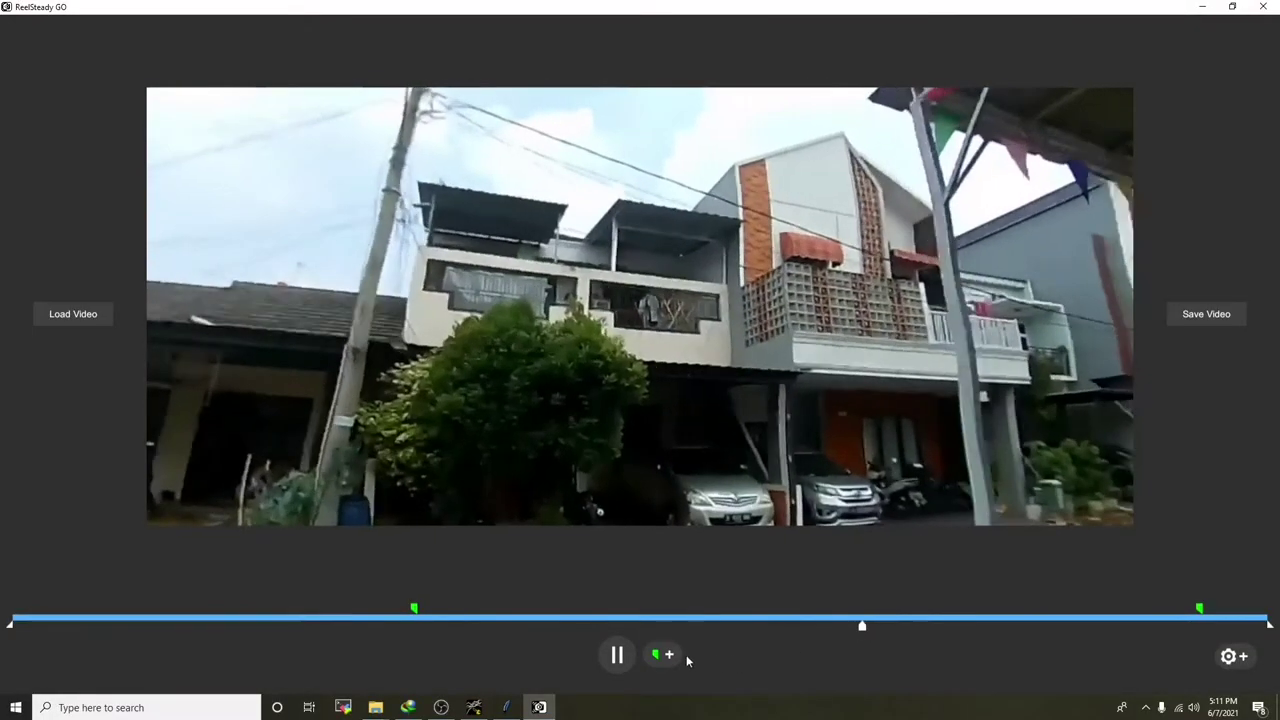
left_click(924, 621)
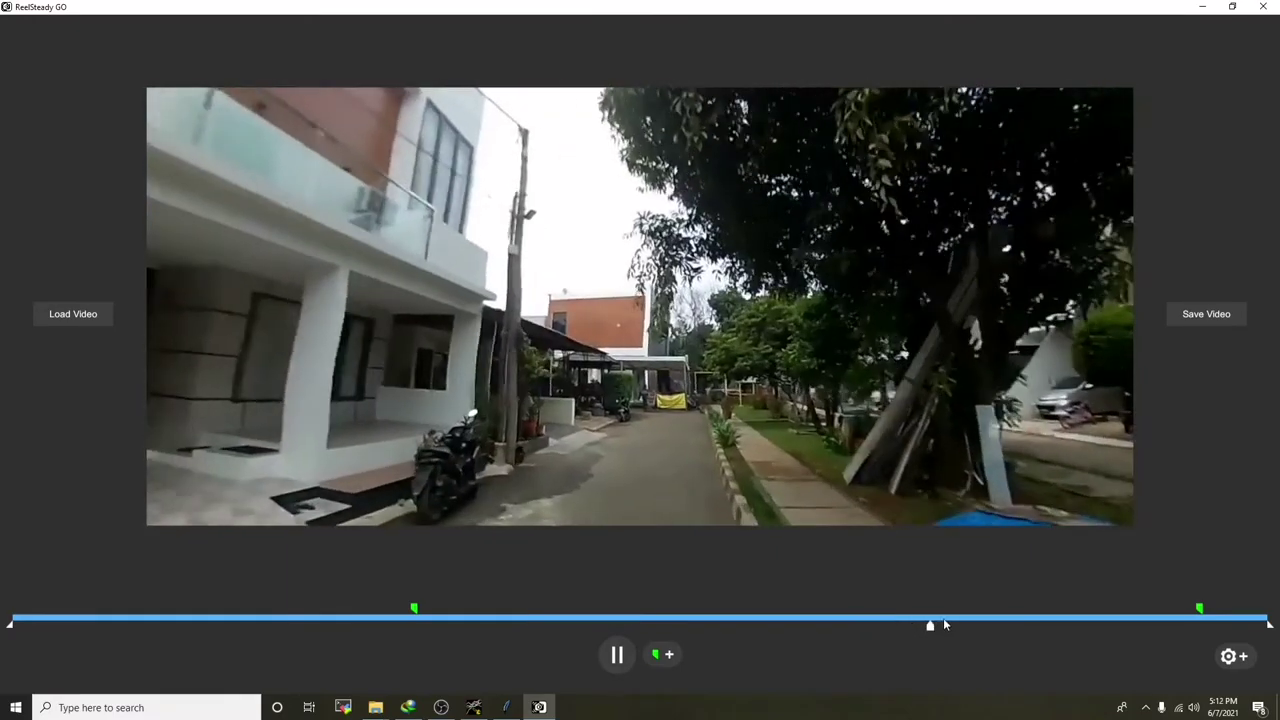
left_click_drag(943, 621, 1077, 621)
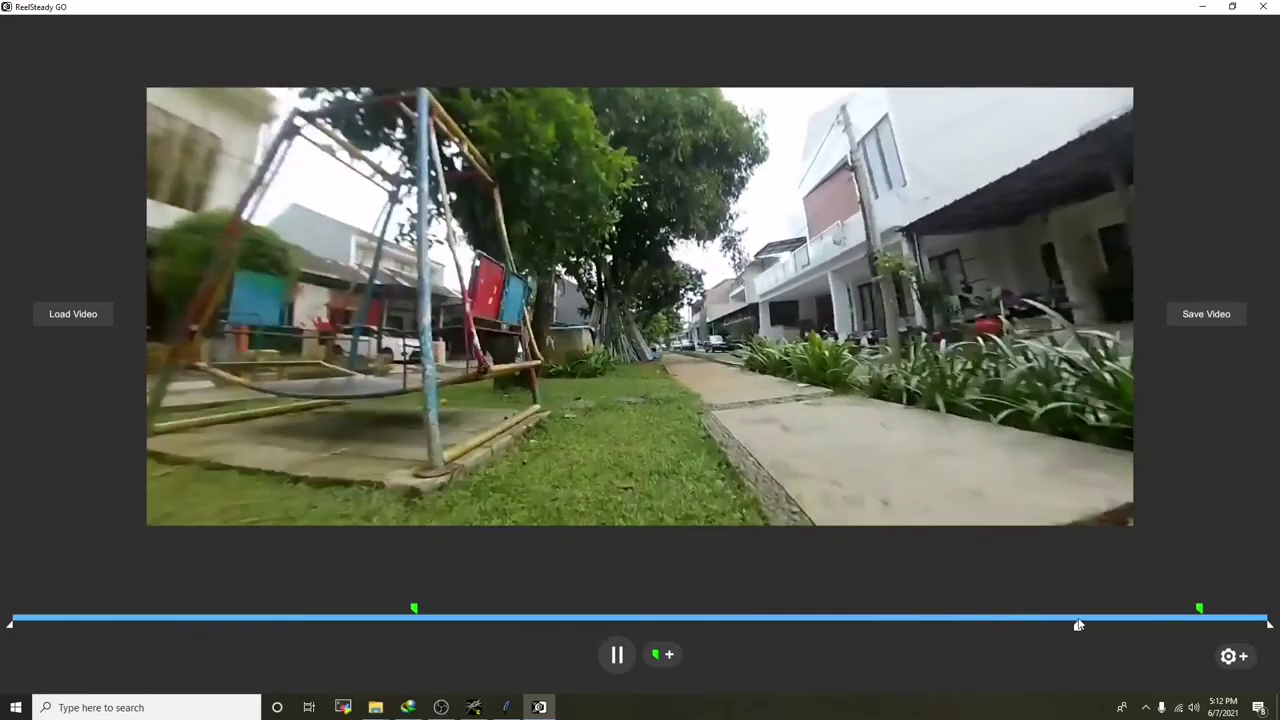
left_click(1095, 621)
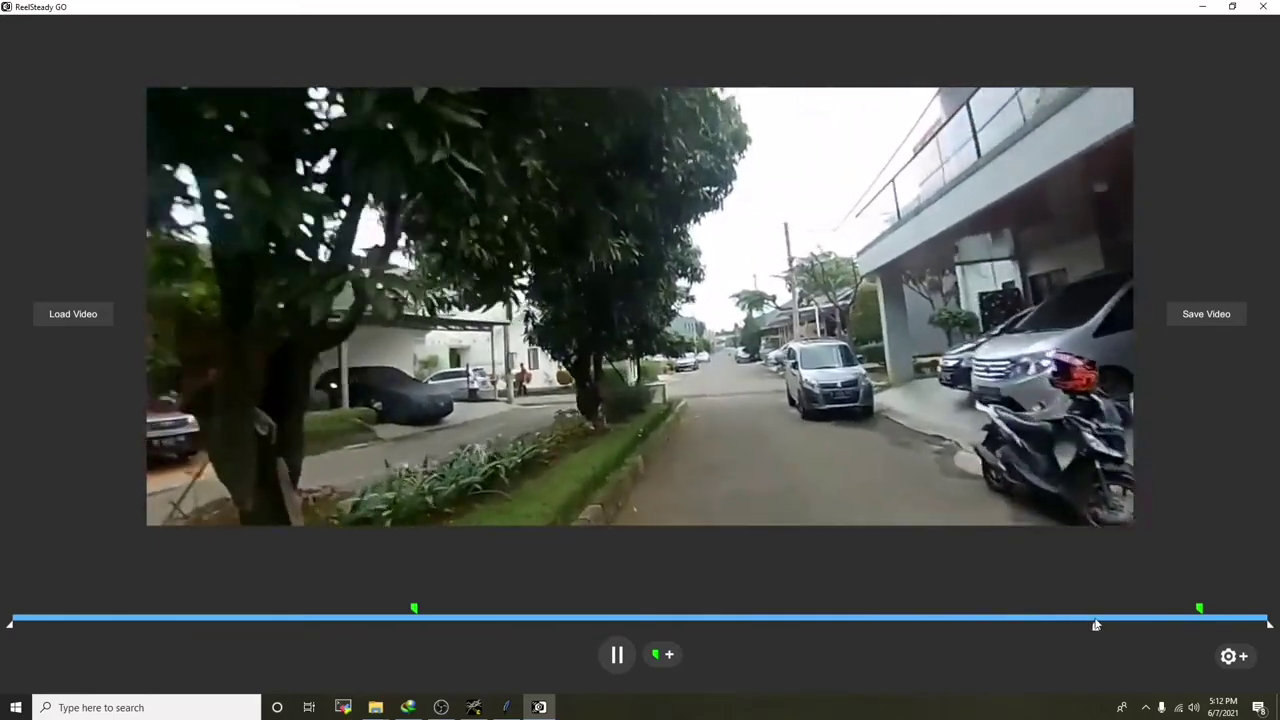
left_click(1104, 621)
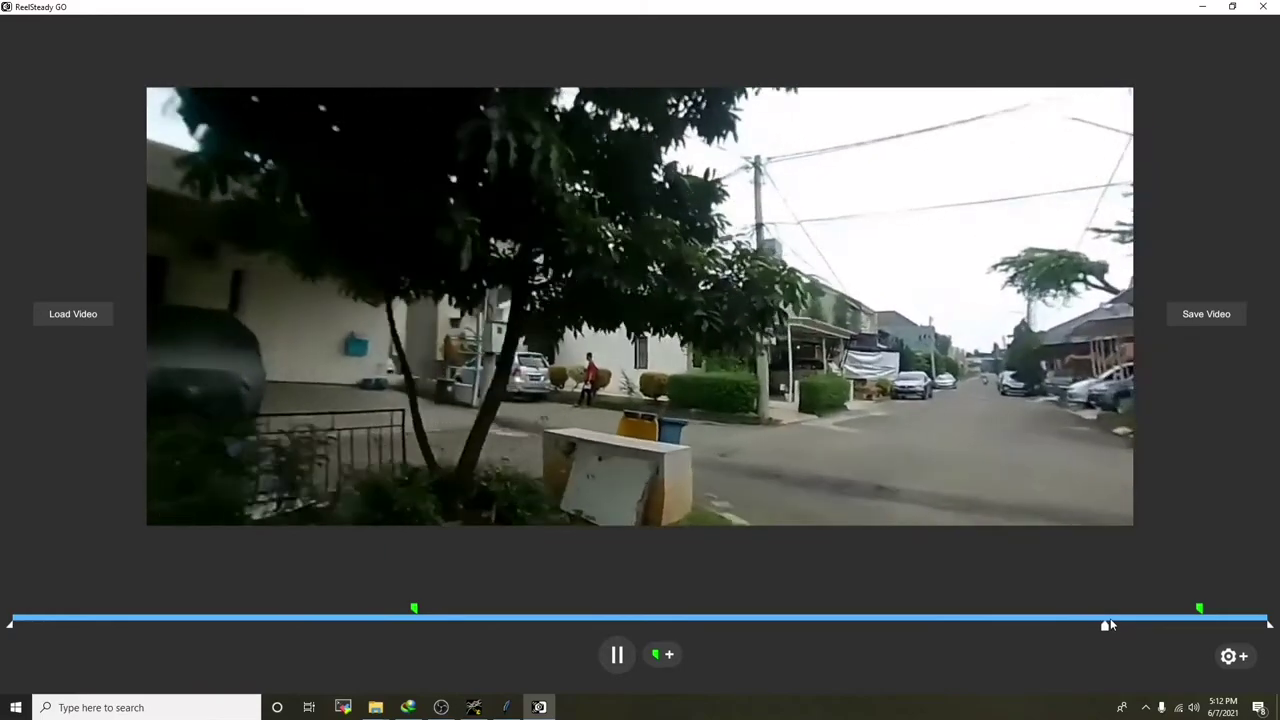
left_click(676, 656)
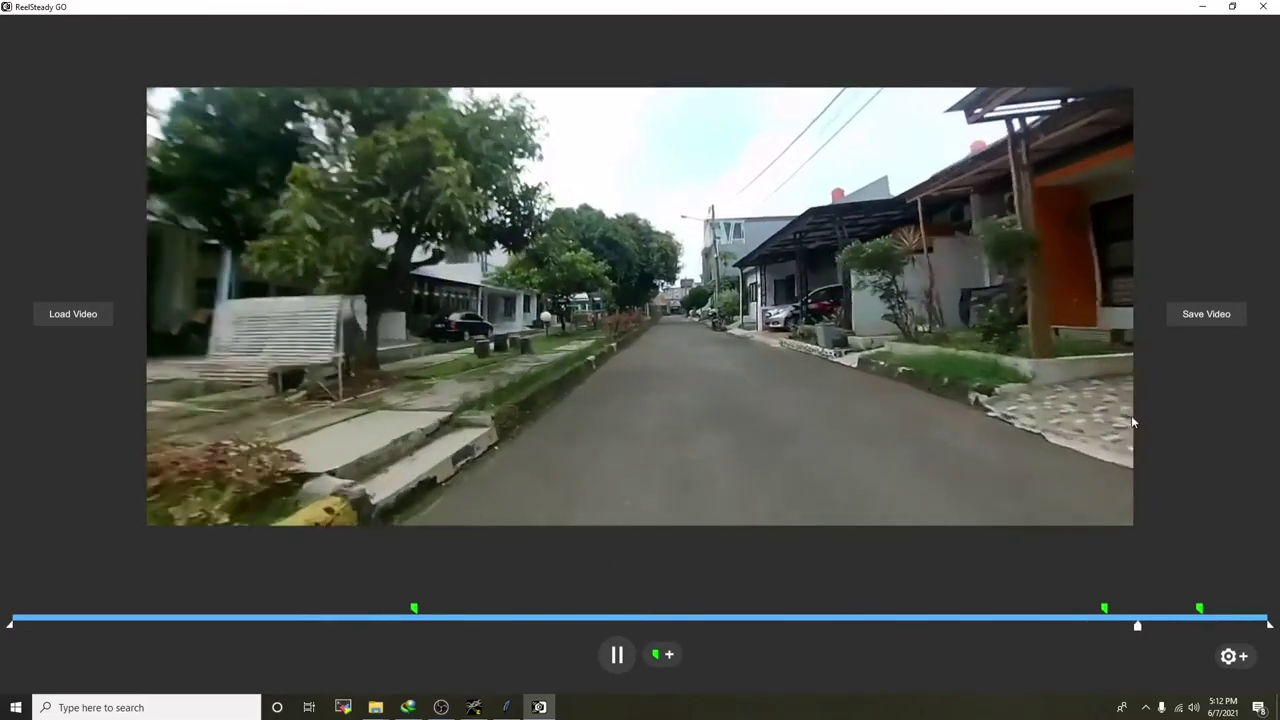
Save the stabilized video and locate the exported Rc Vid 0040_out_smoothed.mp4 in the RSGO folder.
left_click(1205, 318)
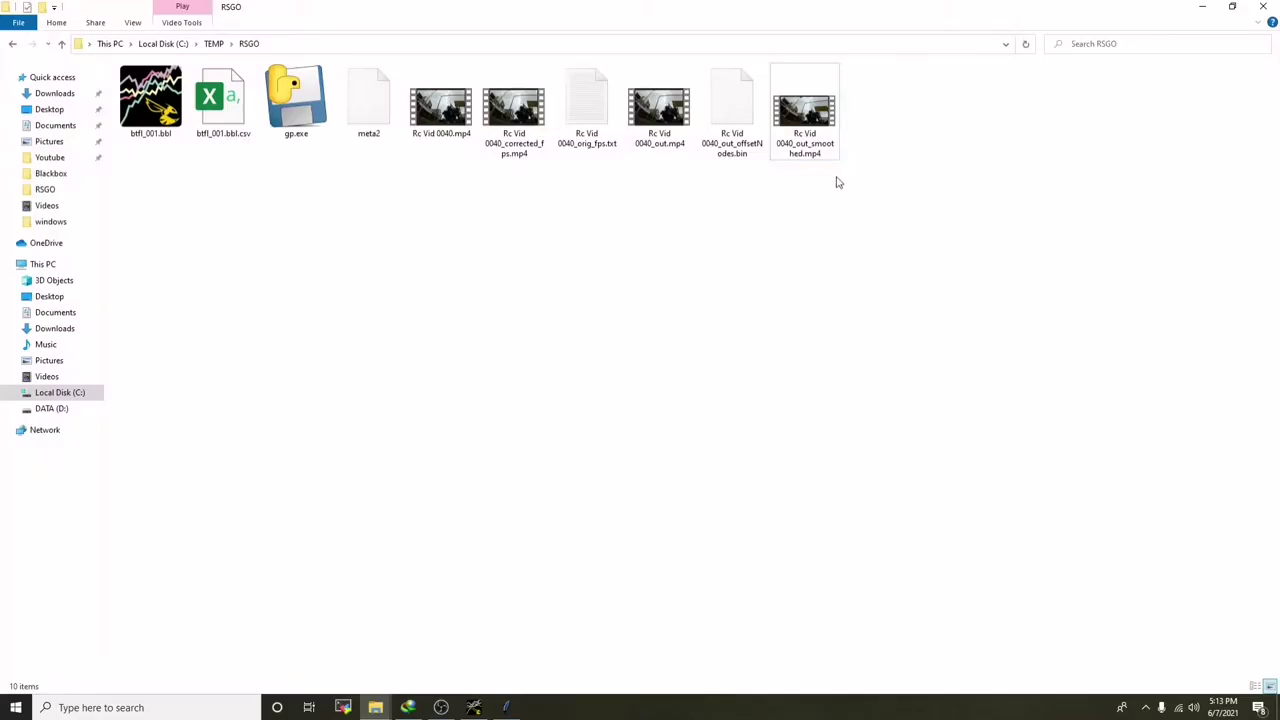
left_click_drag(878, 64, 786, 198)
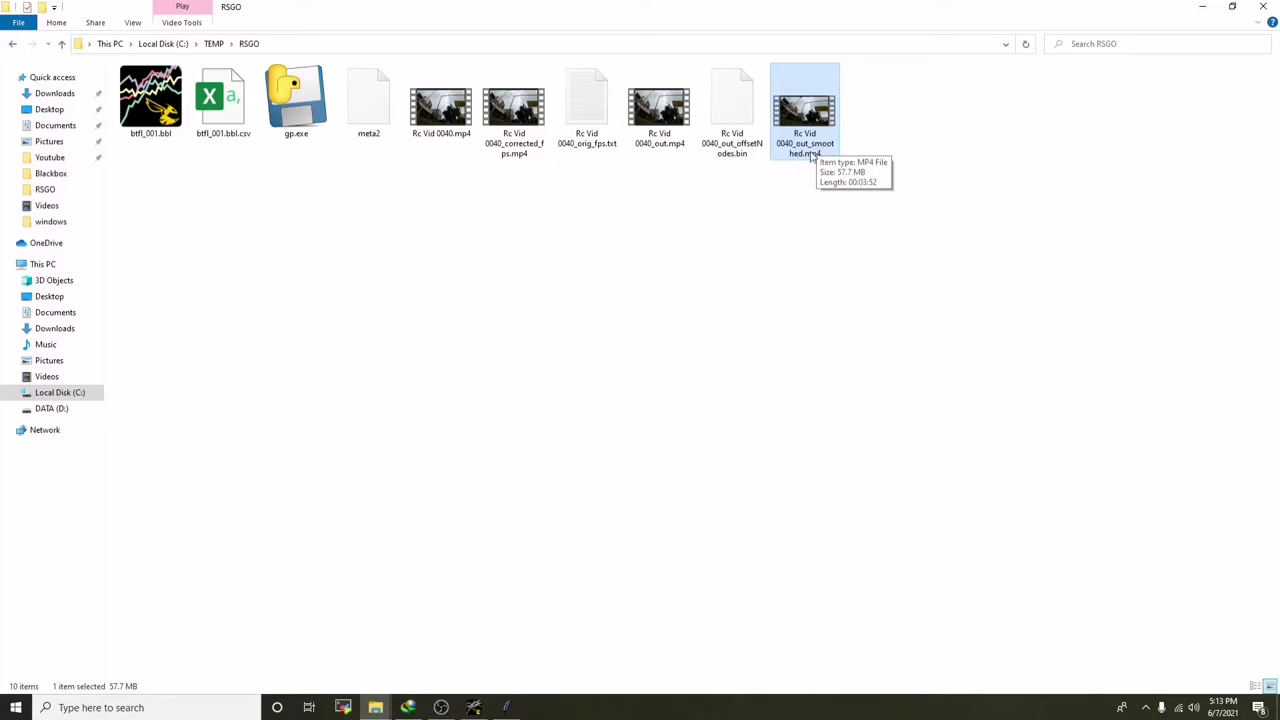
left_click(803, 223)
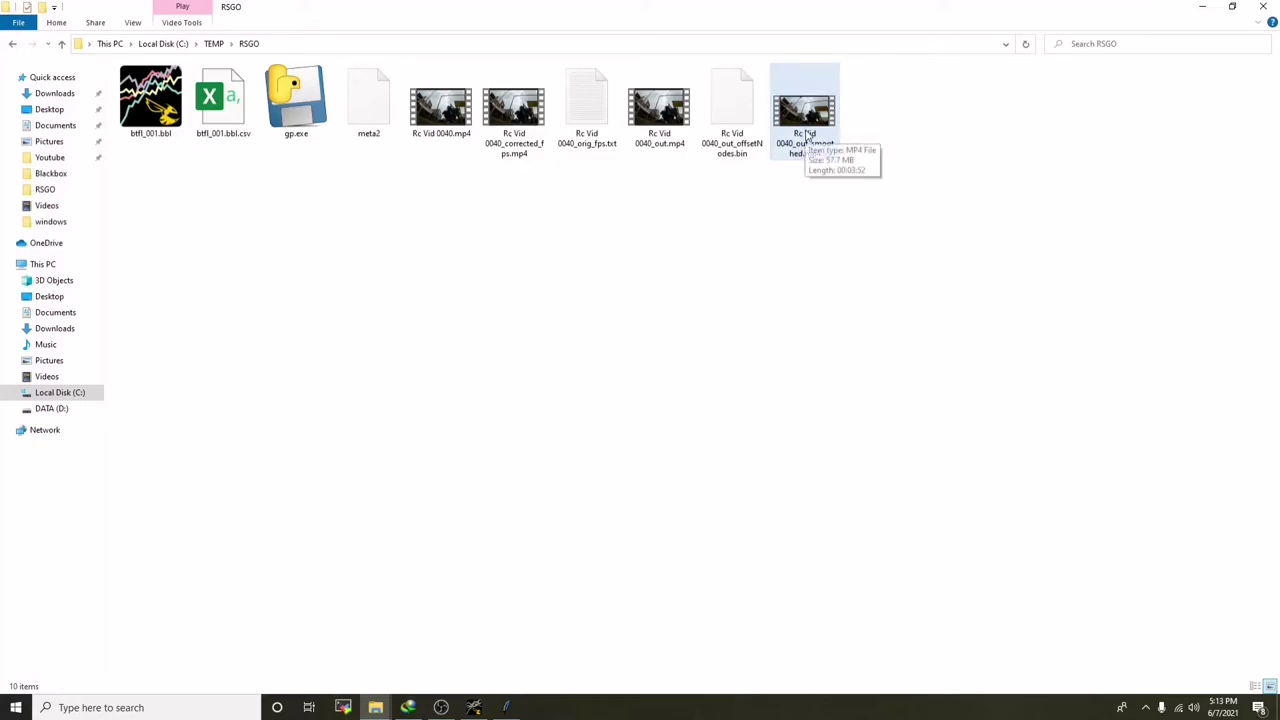